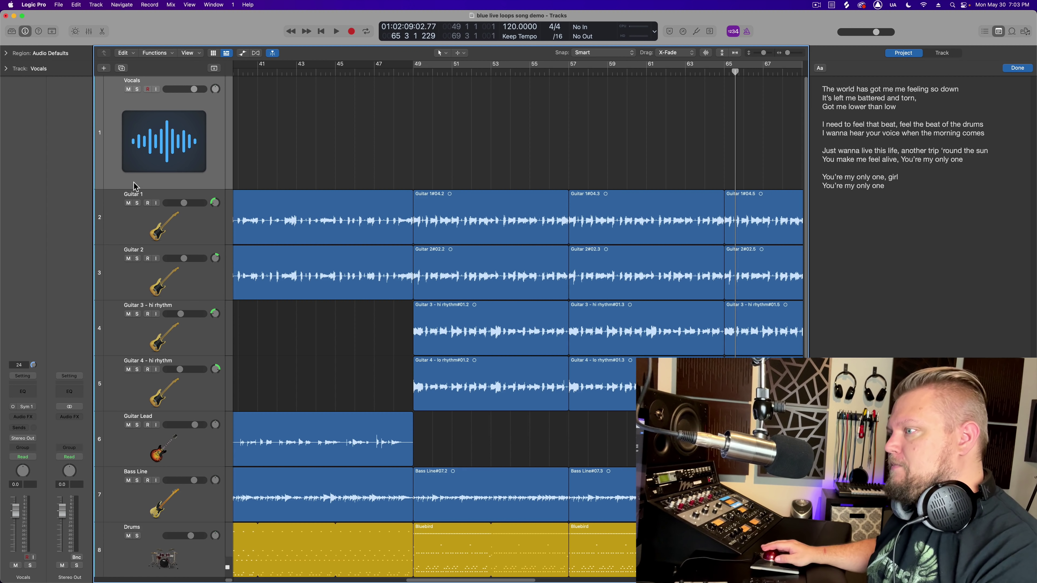
Set the Vocals track's input to Input 1 (Symphony 1).
left_click(32, 409)
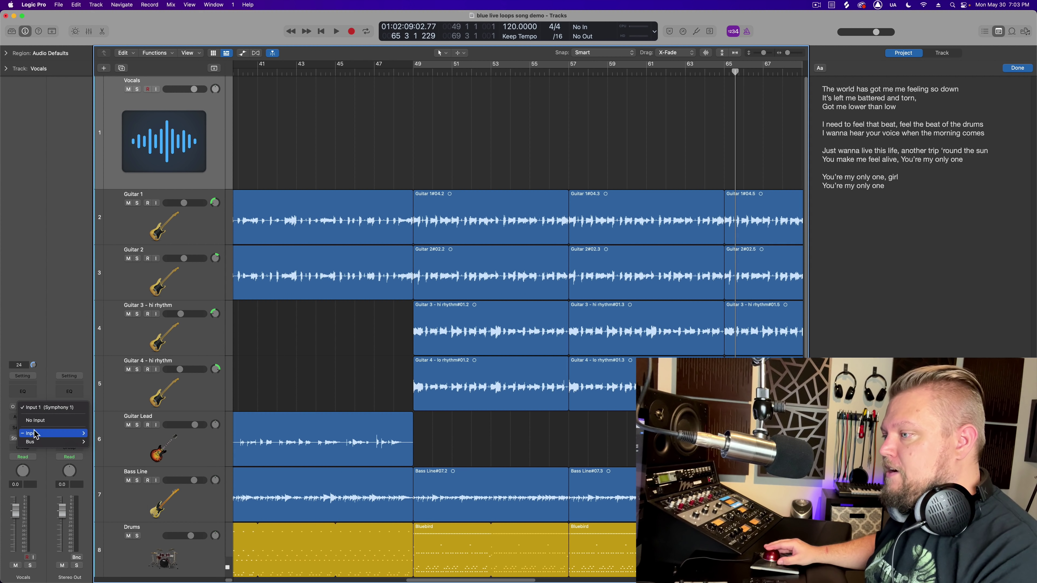
mouse_move(36, 434)
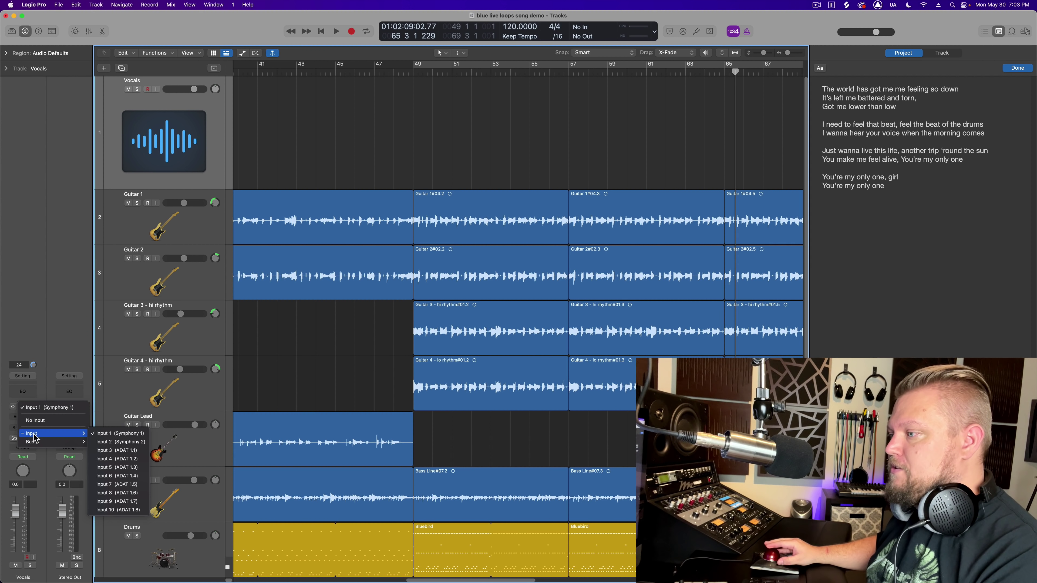
left_click(141, 434)
Mute the Vocals track and enable both recording and input monitoring on it.
left_click(128, 89)
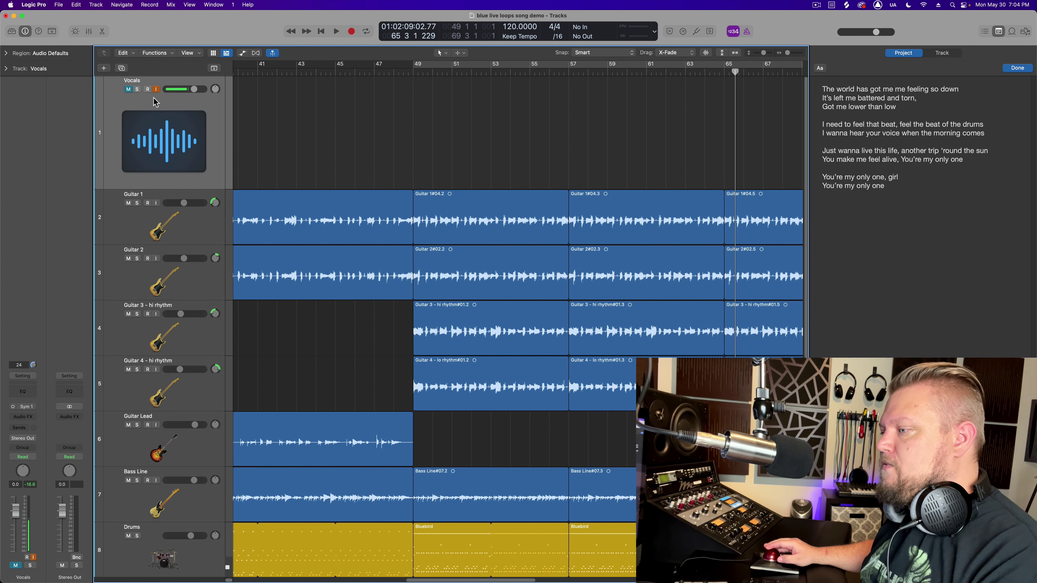
key("alt+r")
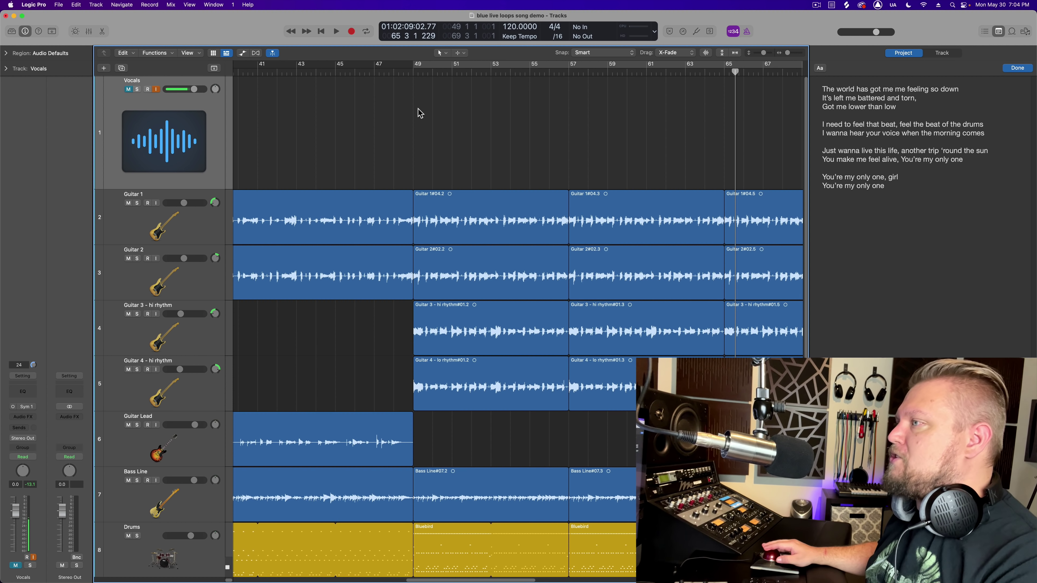
key("alt+r")
Place the playhead at bar 49 and set the snap value to Bar.
left_click(414, 72)
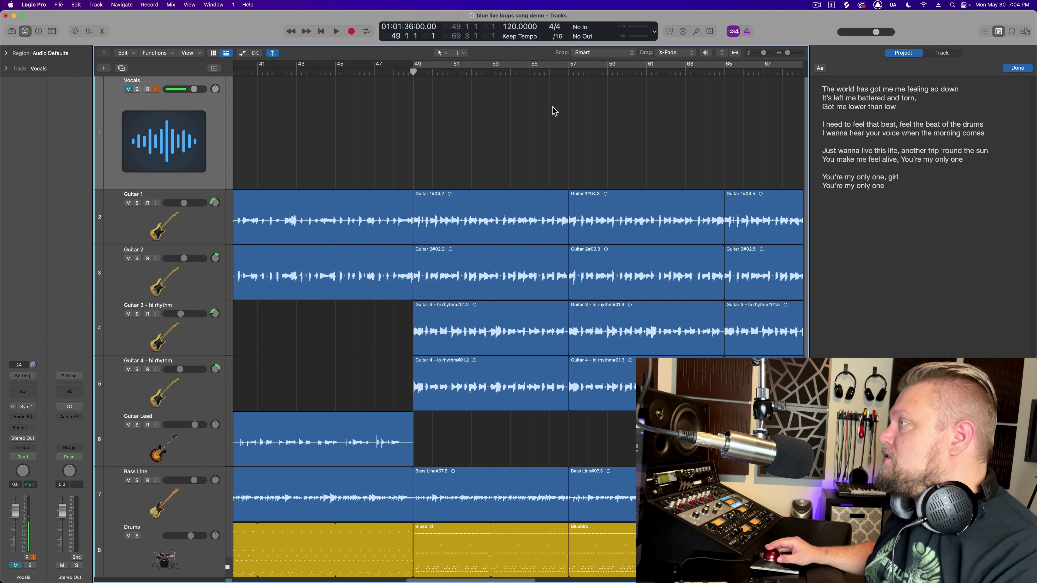
left_click(596, 53)
left_click(600, 63)
Enable cycle mode and set the cycle range from bar 49 to bar 69.
left_click(528, 64)
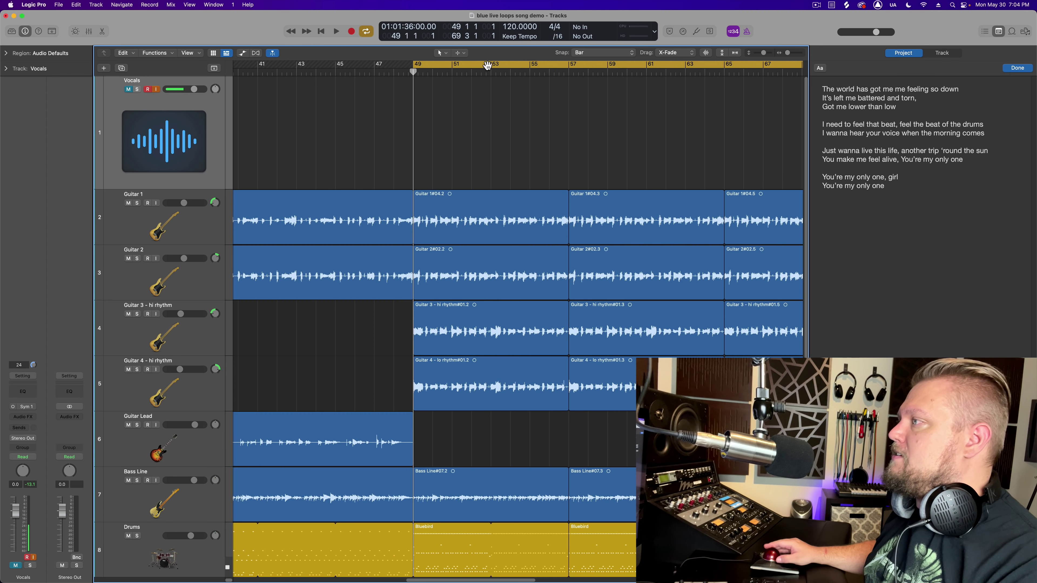
left_click_drag(386, 68, 756, 77)
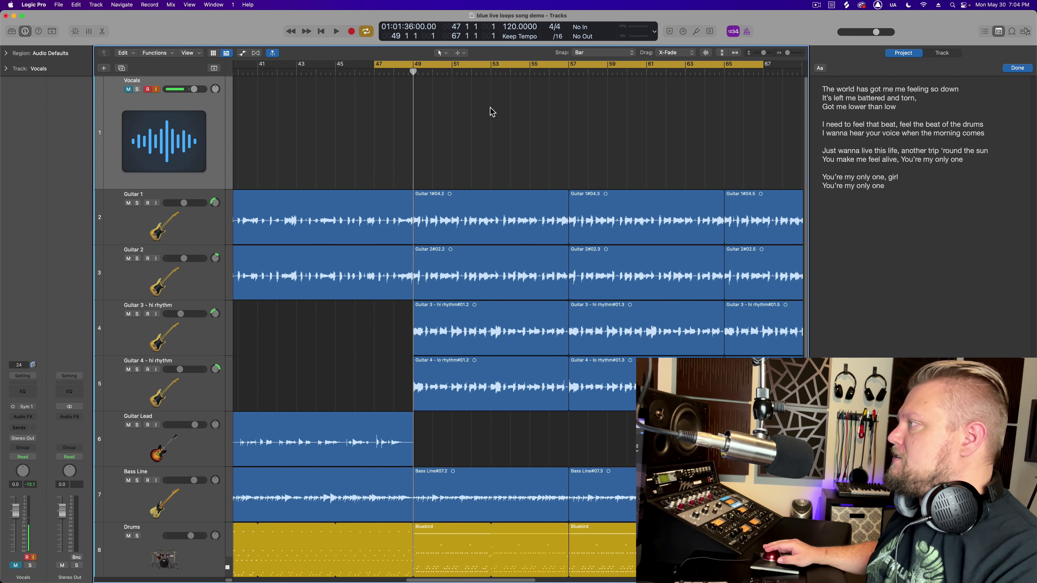
scroll(519, 114, "right", 3)
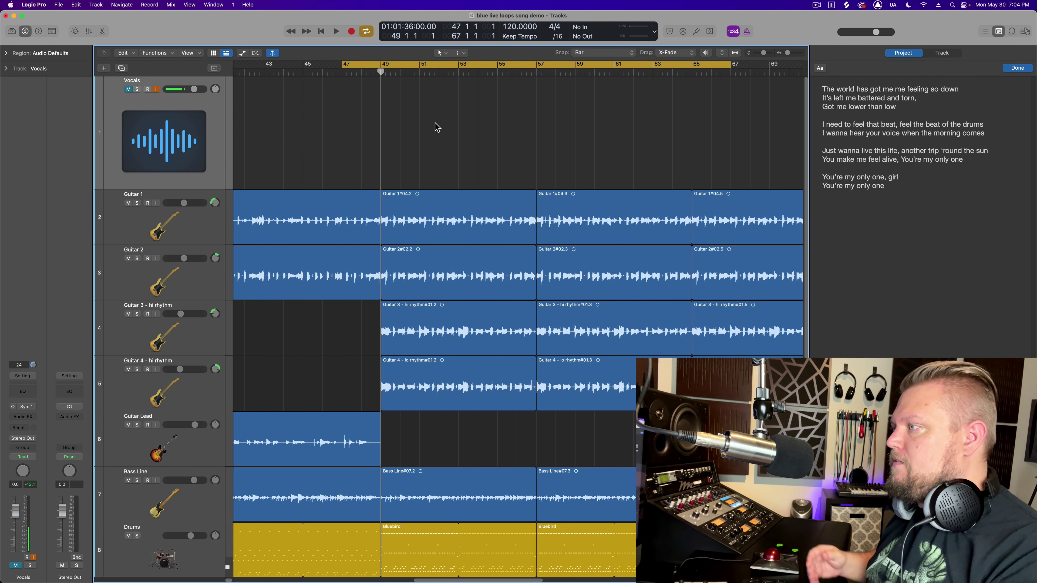
left_click_drag(340, 71, 380, 67)
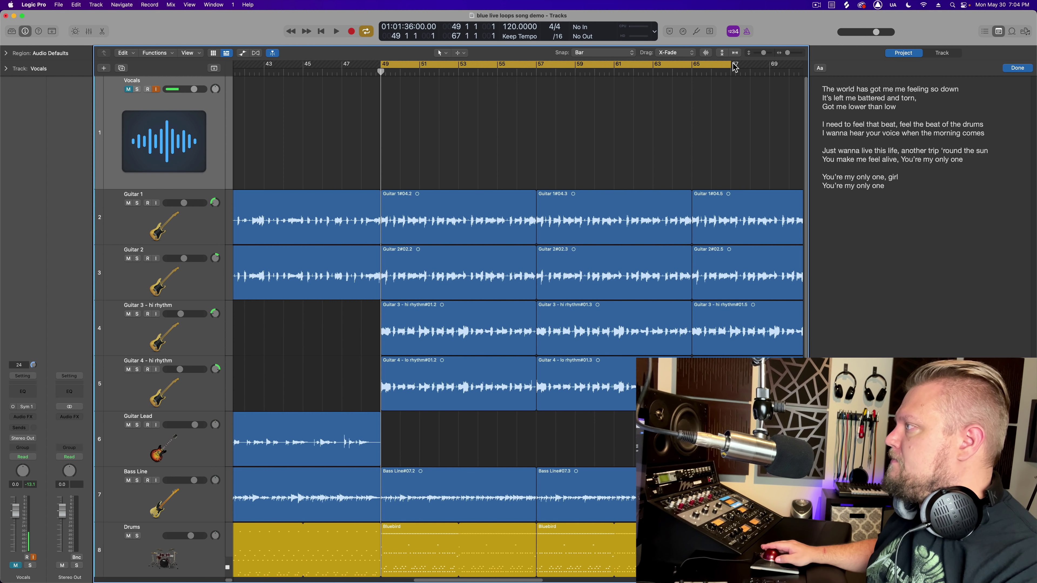
left_click_drag(735, 68, 696, 67)
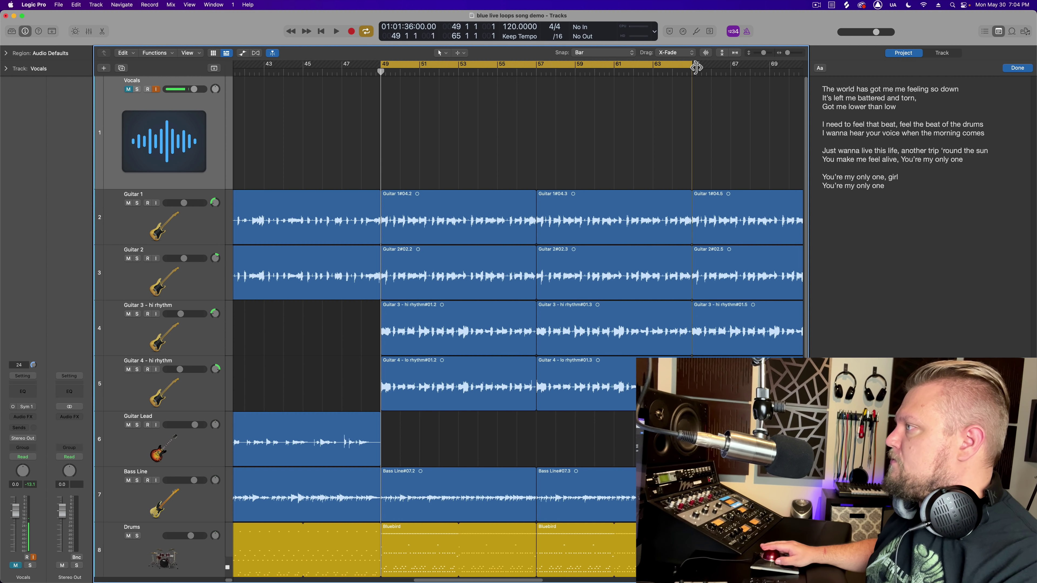
left_click(689, 74)
left_click_drag(691, 64, 767, 88)
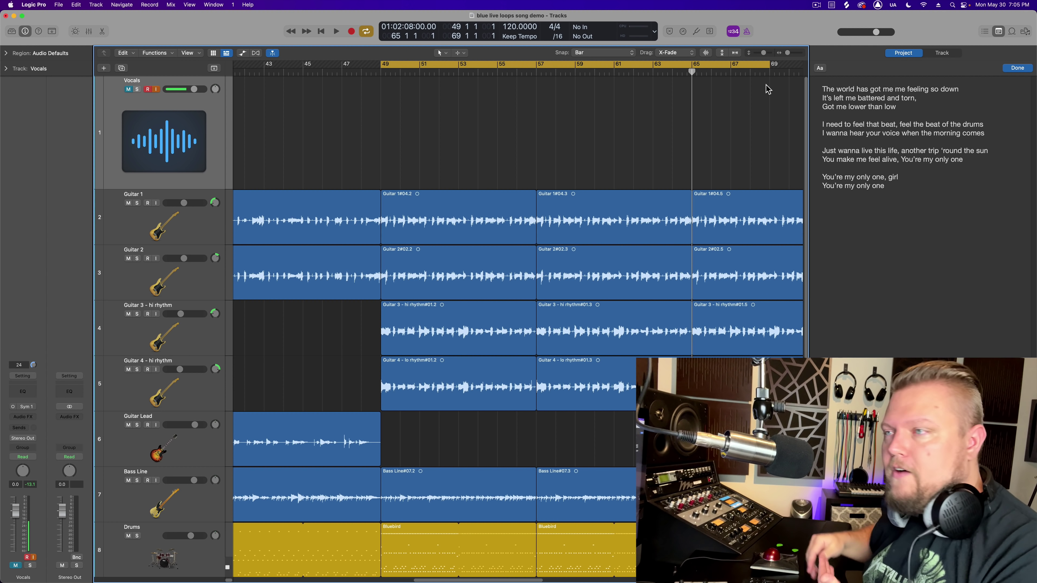
Return the playhead to bar 49 and turn off input monitoring on the Vocals track.
left_click(906, 189)
left_click_drag(906, 188, 808, 85)
left_click(749, 132)
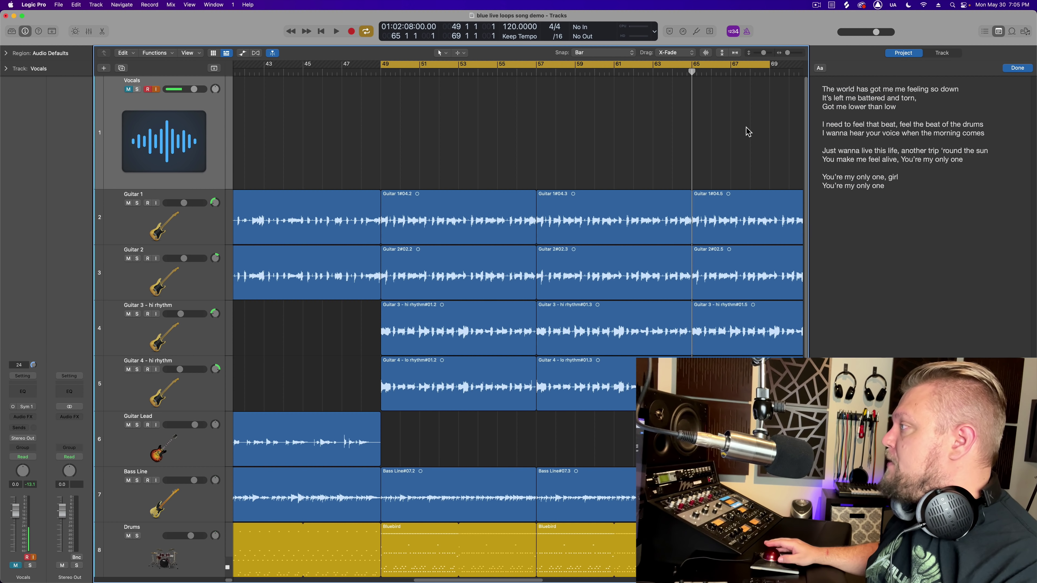
left_click(381, 73)
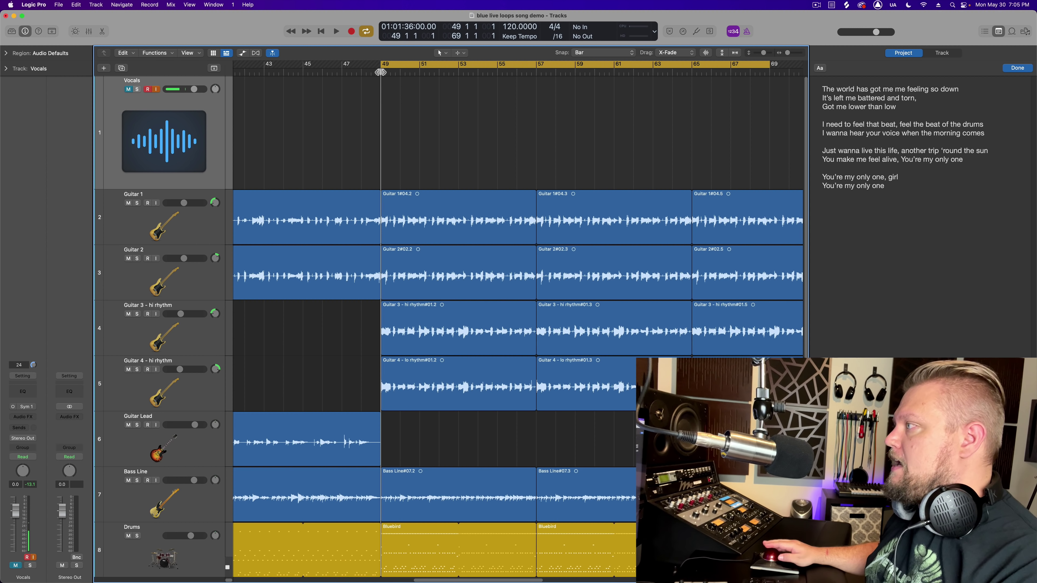
left_click(147, 90)
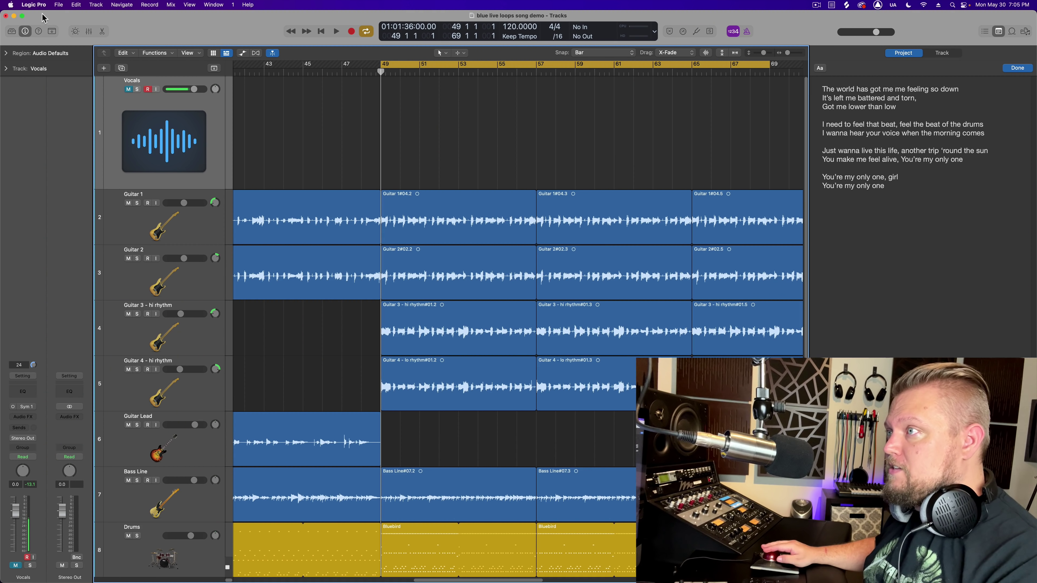
Check the overlapping track recording options for cycle on and off in the Recording preferences.
left_click(33, 5)
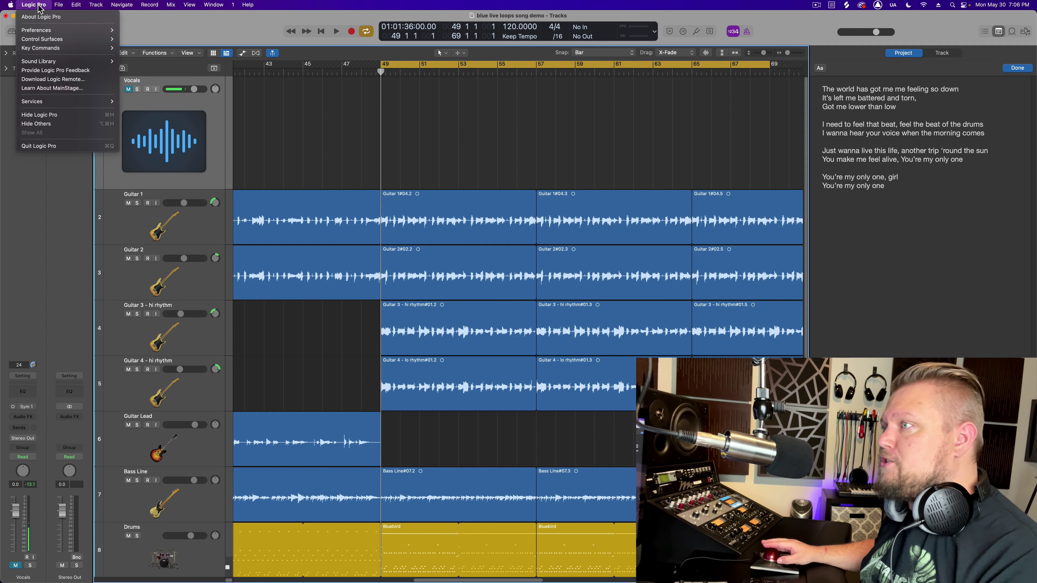
mouse_move(54, 30)
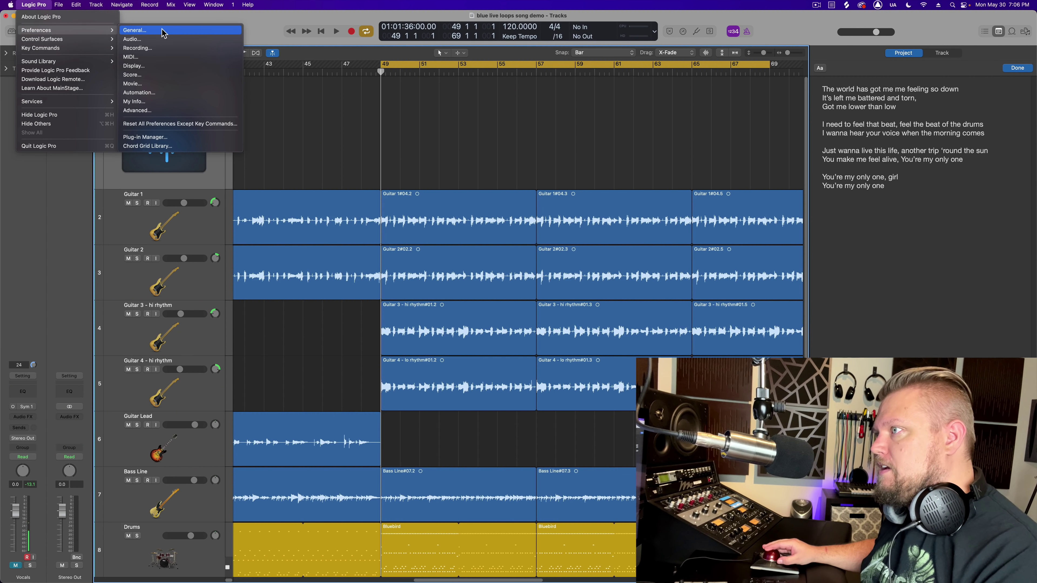
left_click(165, 48)
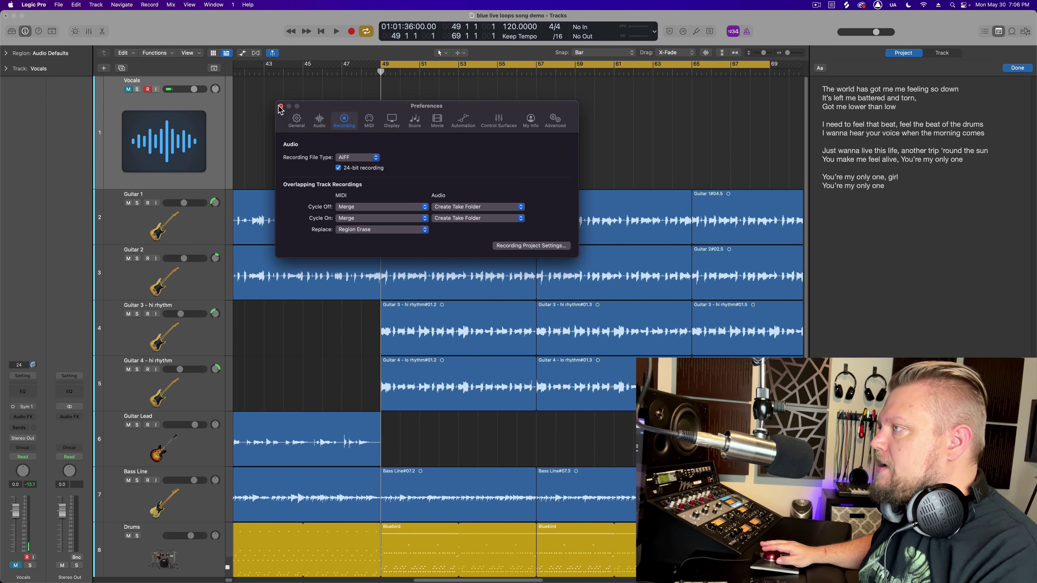
key("super+w")
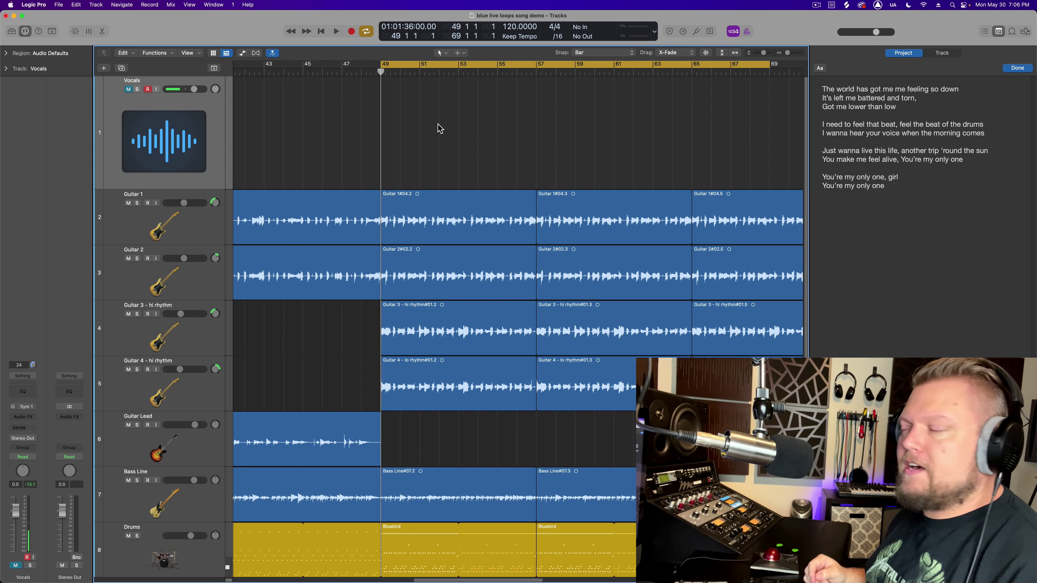
Record a first vocal take on the Vocals track from bar 49 to about bar 66.
key("ctrl+r")
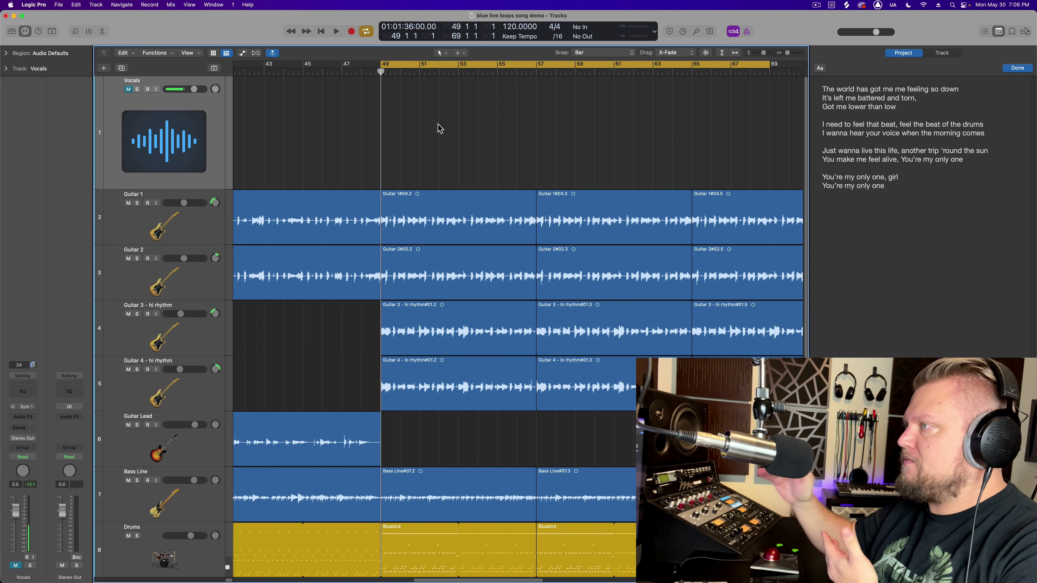
key("ctrl+r")
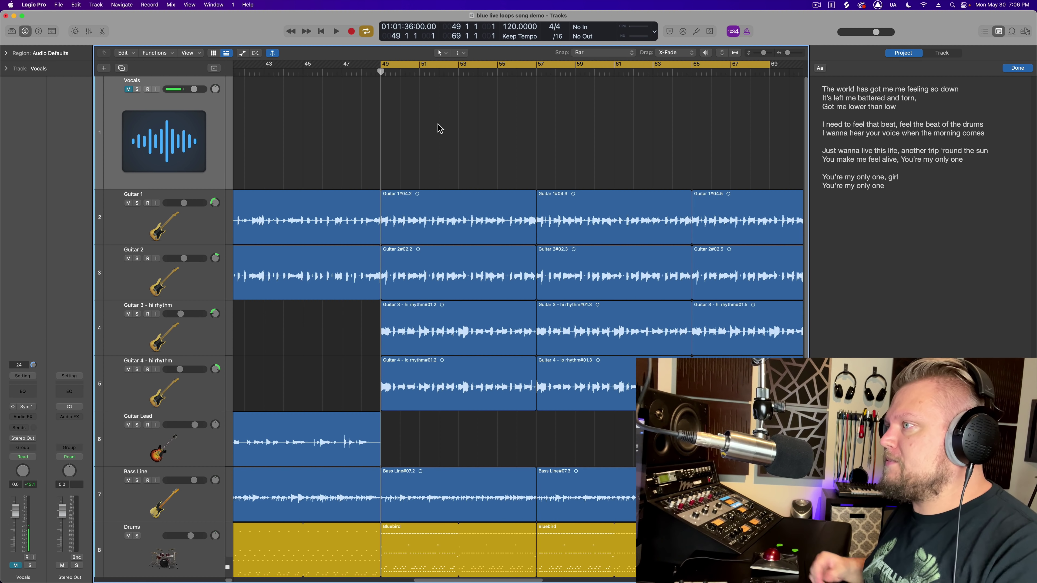
key("r")
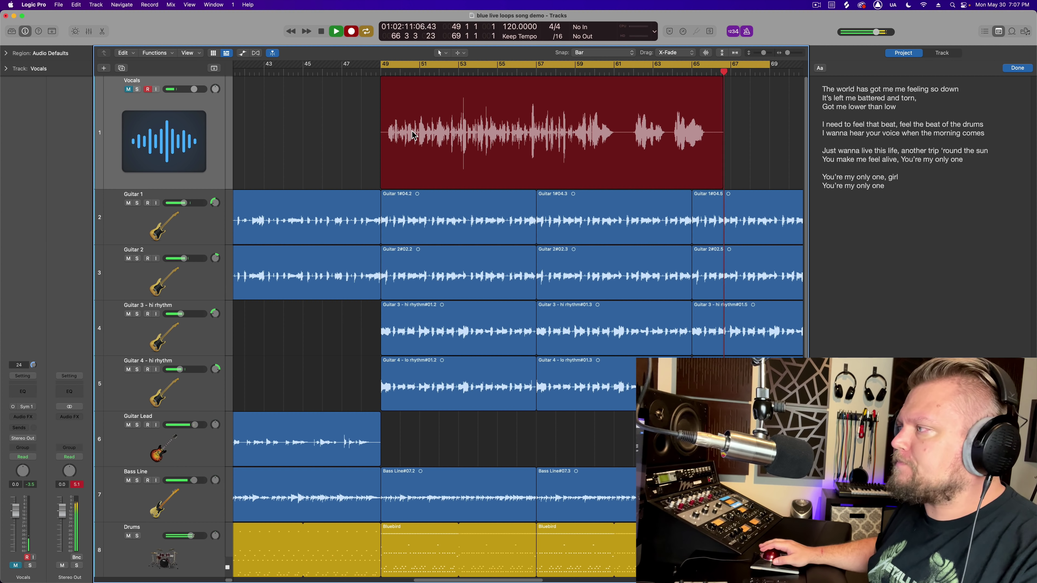
key("space")
Disarm and unmute the Vocals track and select the newly recorded vocal region.
left_click(148, 89)
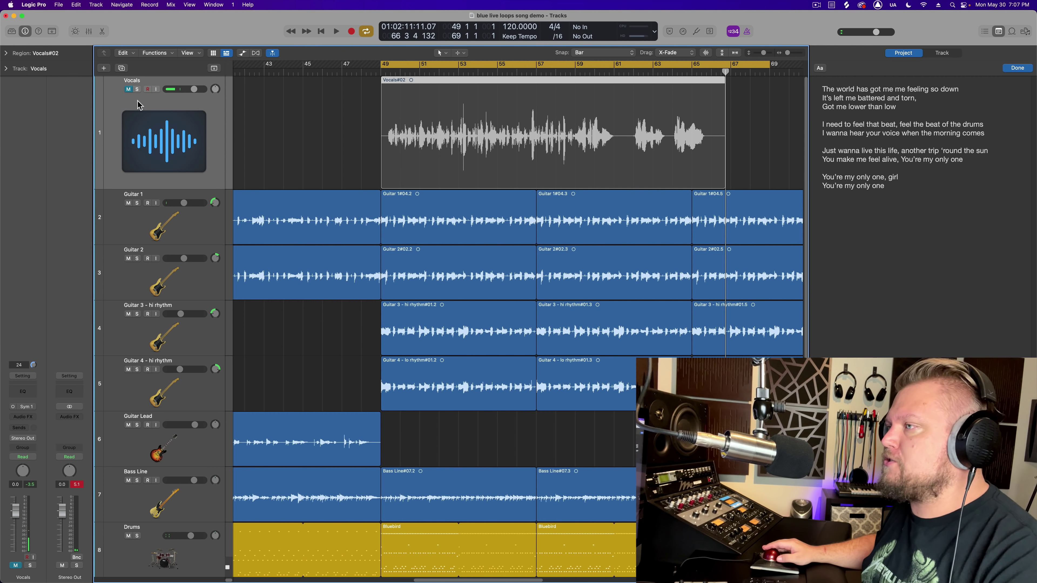
left_click(128, 90)
left_click(318, 117)
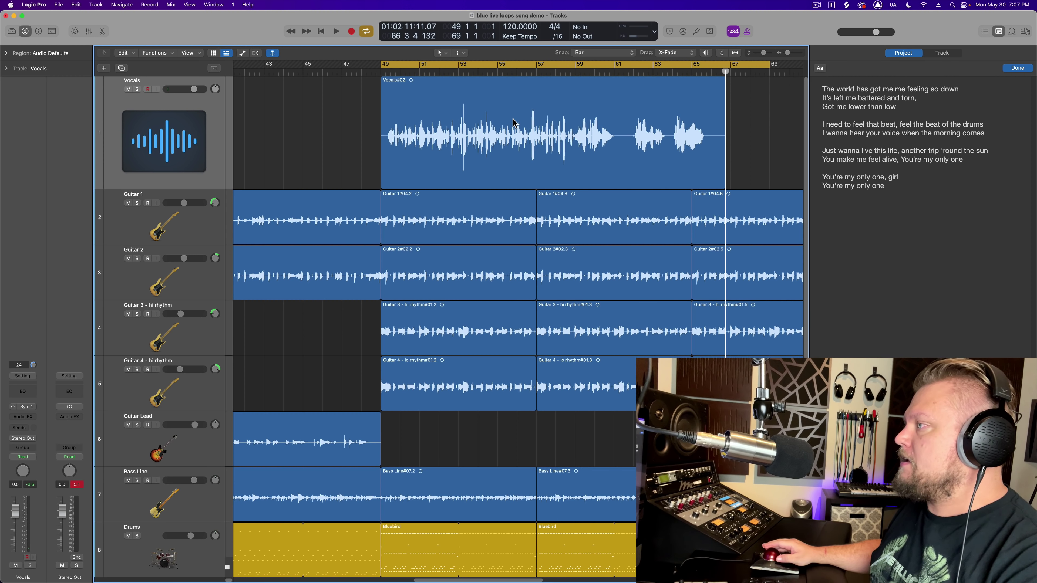
left_click(433, 125)
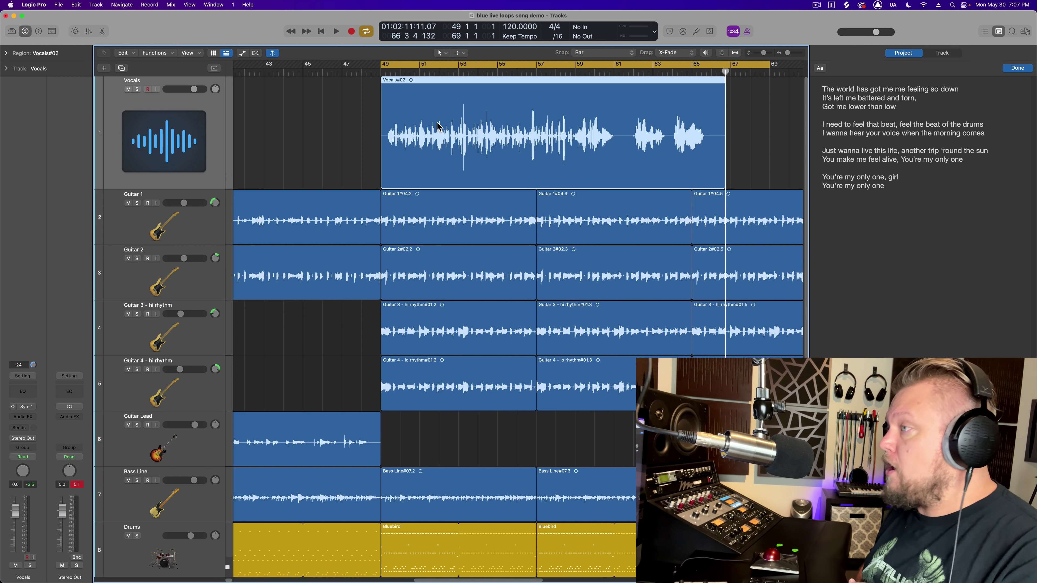
Mute and record-enable the Vocals track and record a second take from bar 49 to about bar 59.
left_click(128, 89)
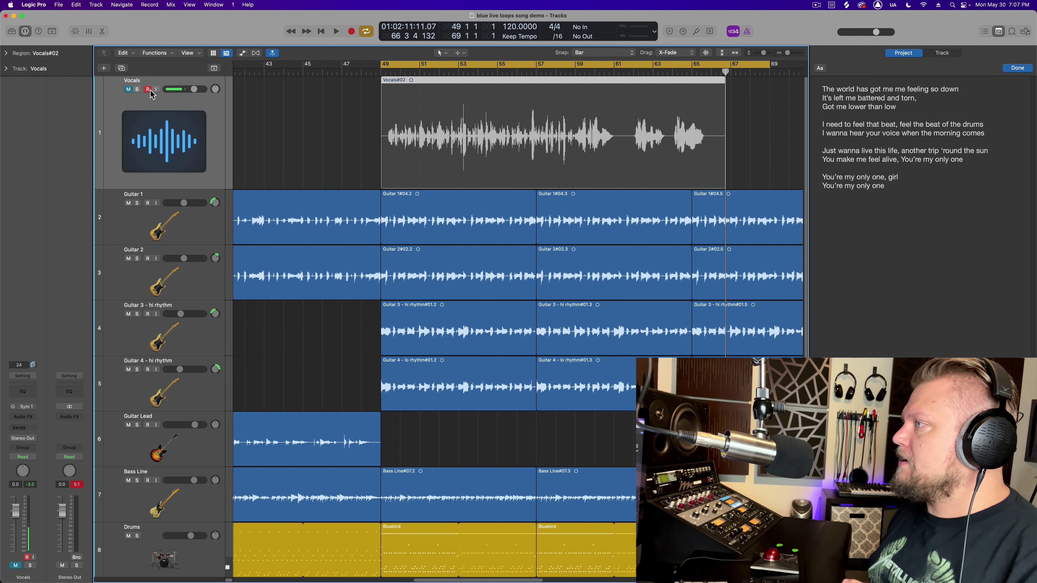
left_click_drag(384, 71, 747, 77)
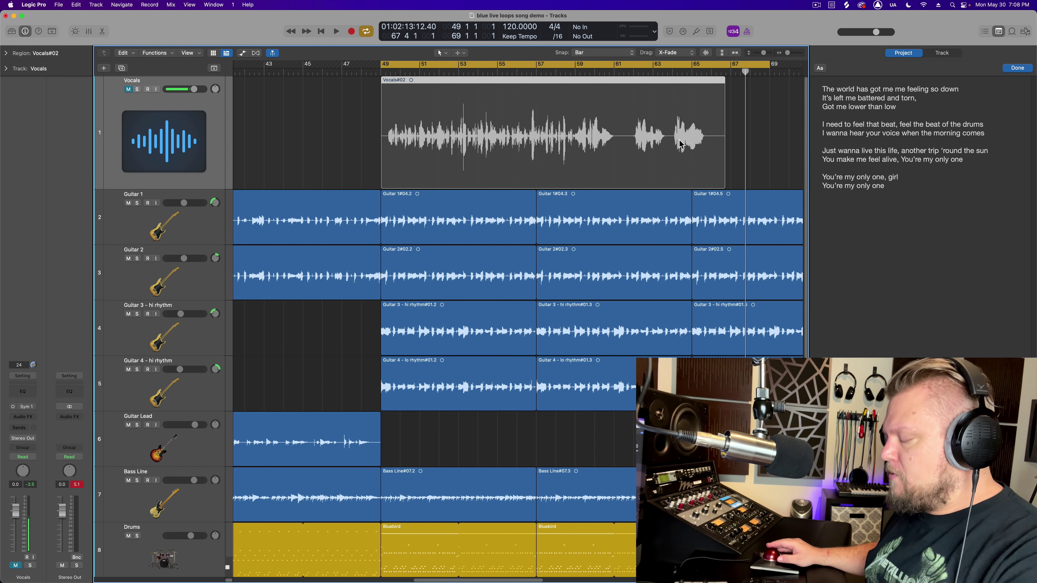
left_click(768, 183)
key("space")
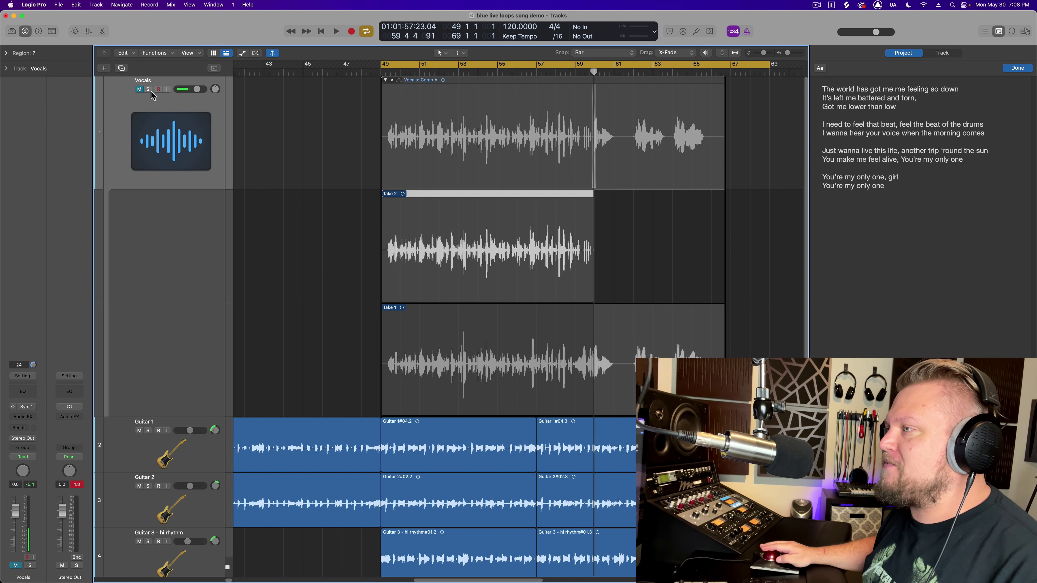
Unmute the Vocals track and use Take 1 for the whole comp, collapsing the take folder when done.
left_click(140, 89)
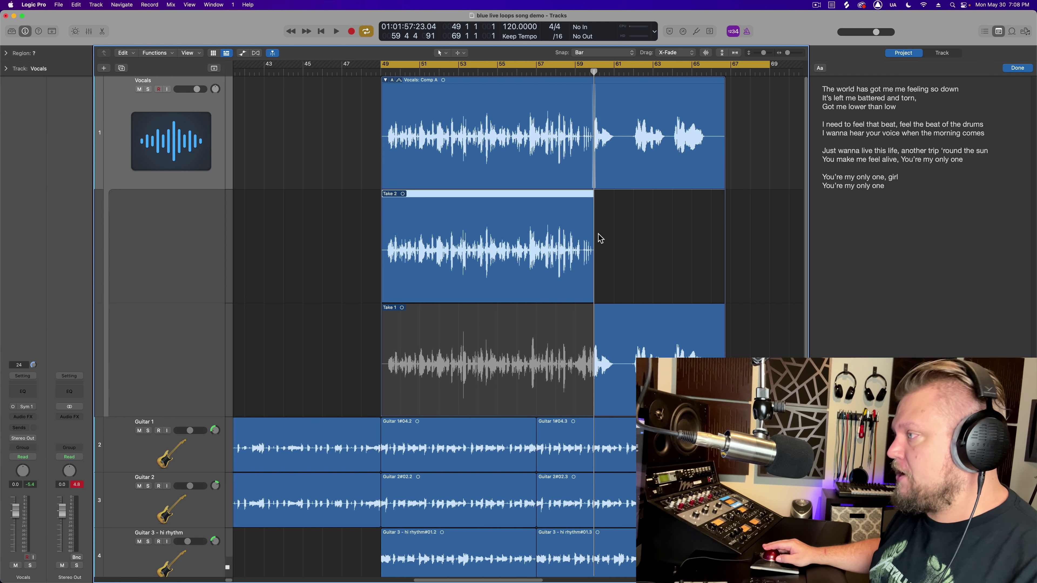
double_click(500, 351)
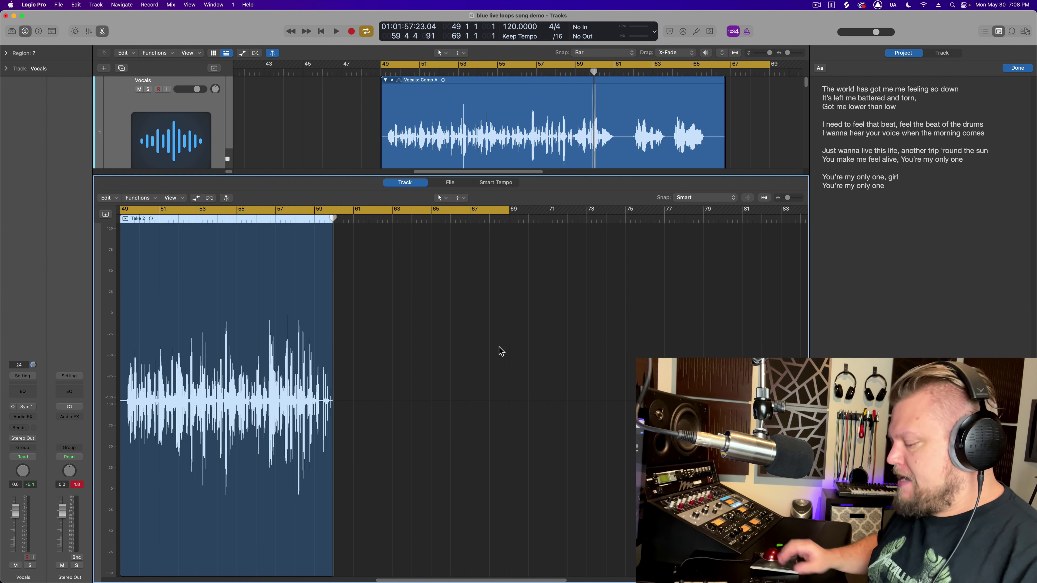
key("e")
left_click(511, 261)
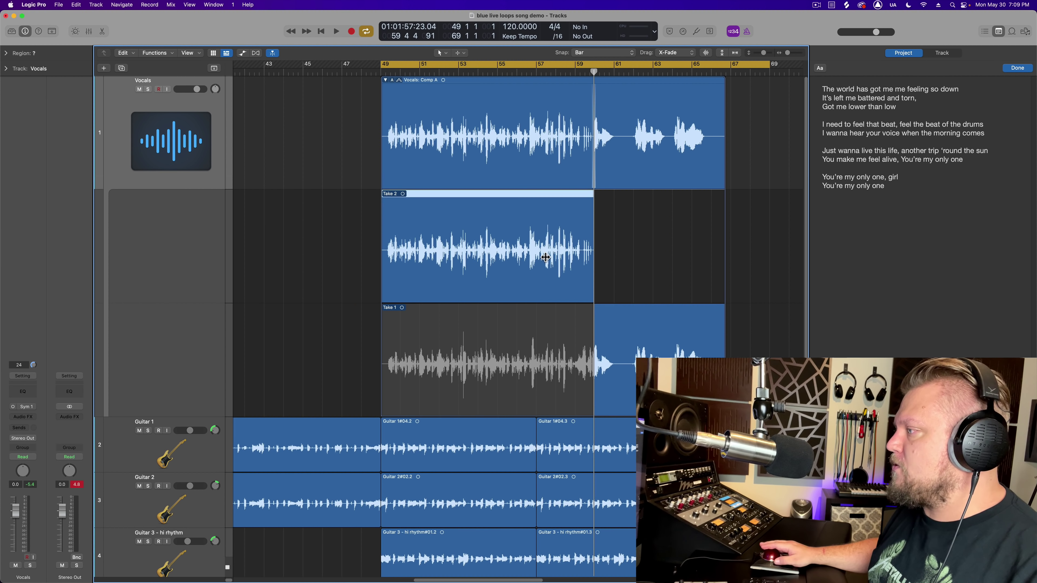
left_click(515, 328)
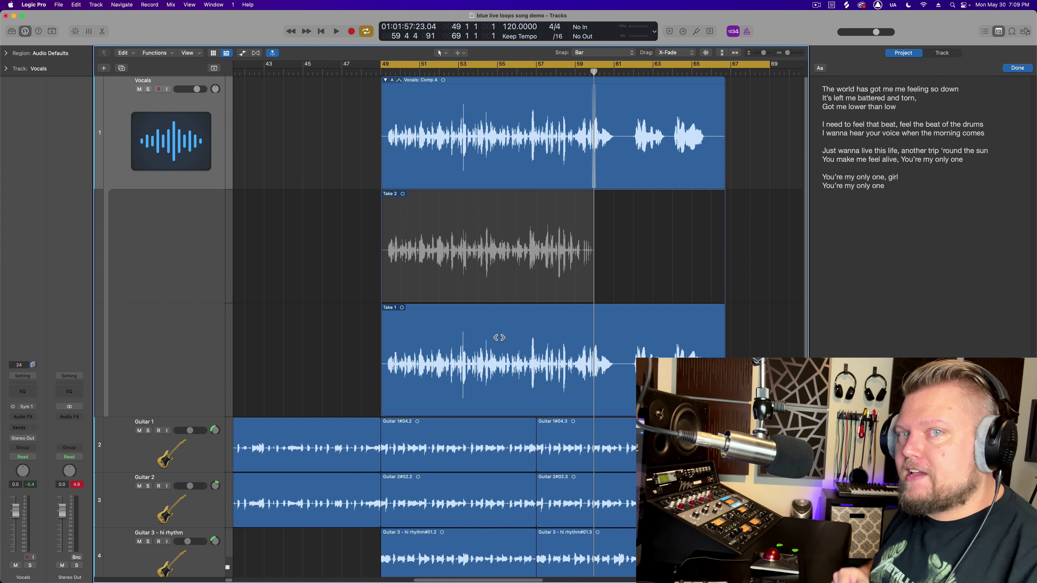
double_click(473, 84)
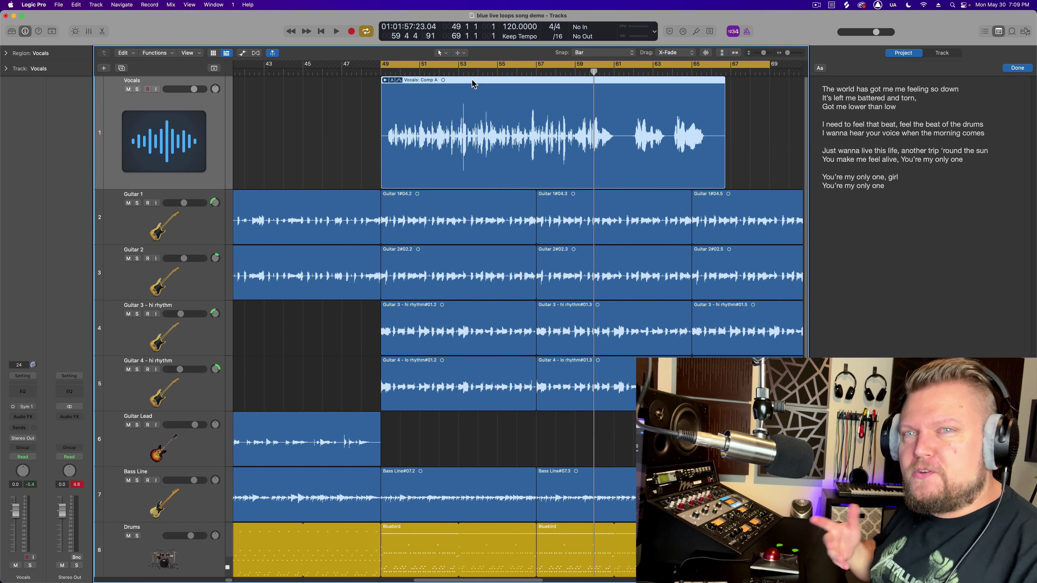
Mute the Vocals track and record a third take from bar 49 to about bar 66.
left_click(128, 90)
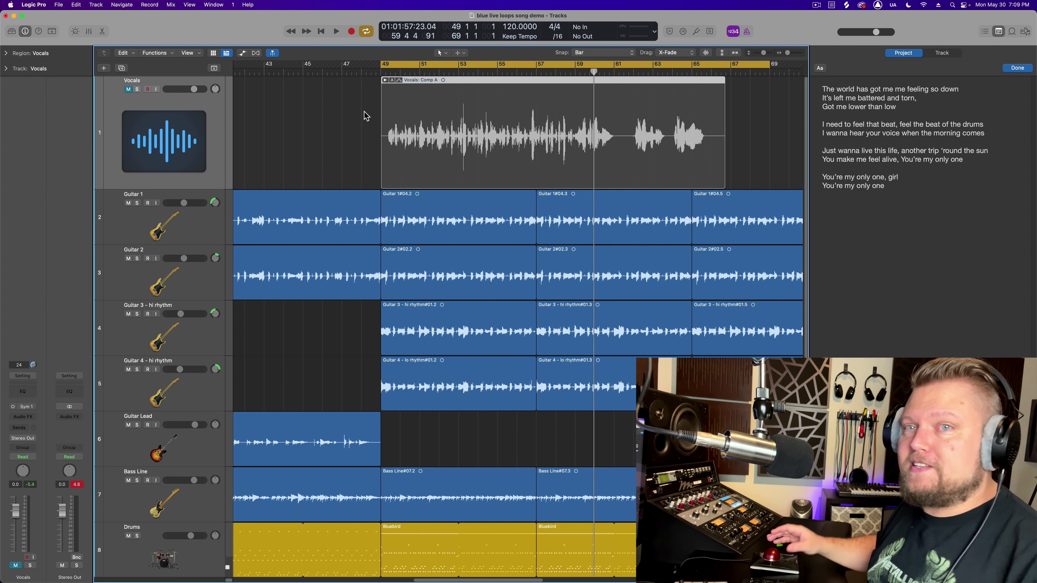
key("r")
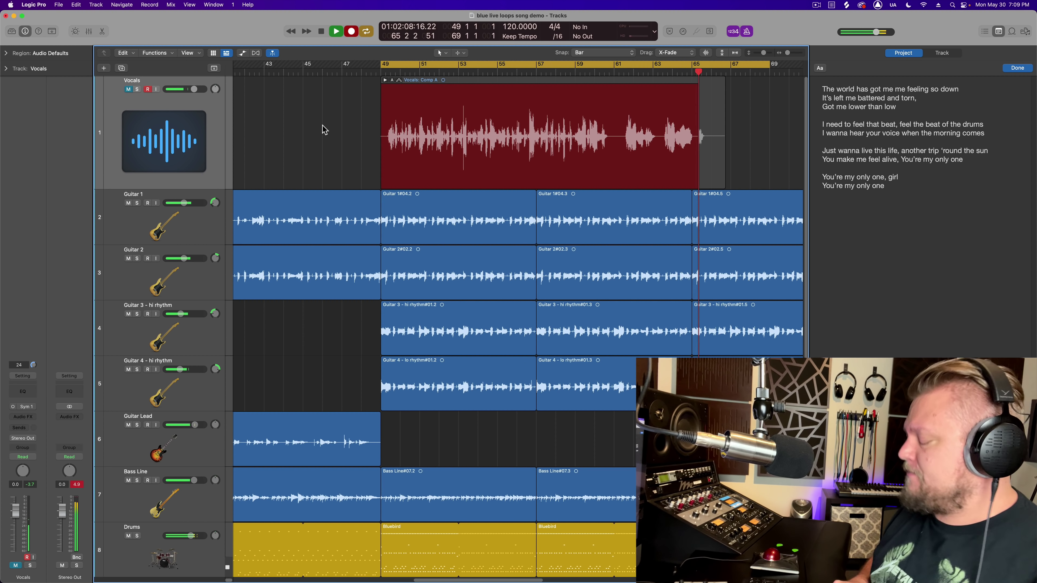
key("space")
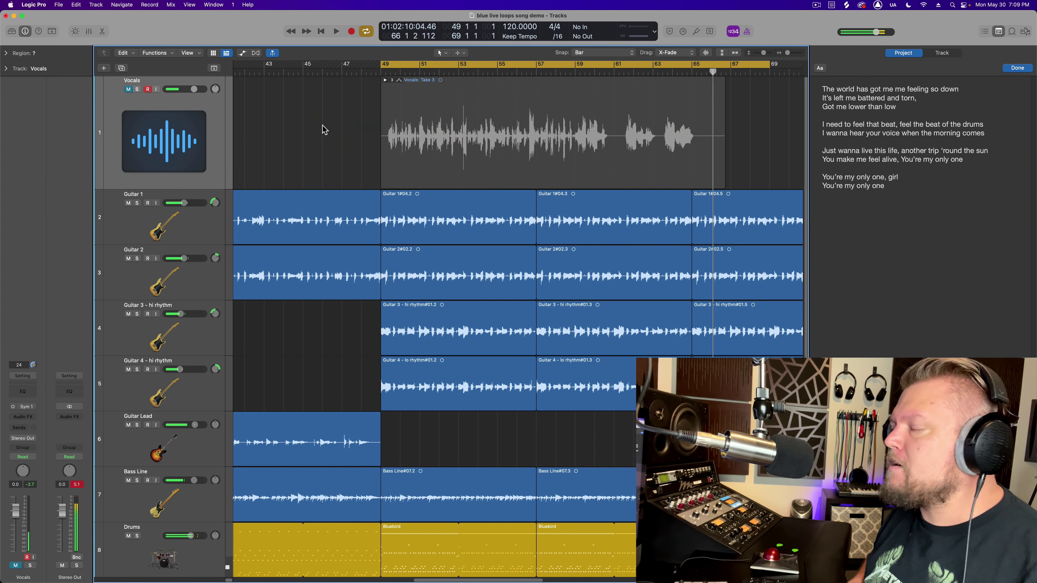
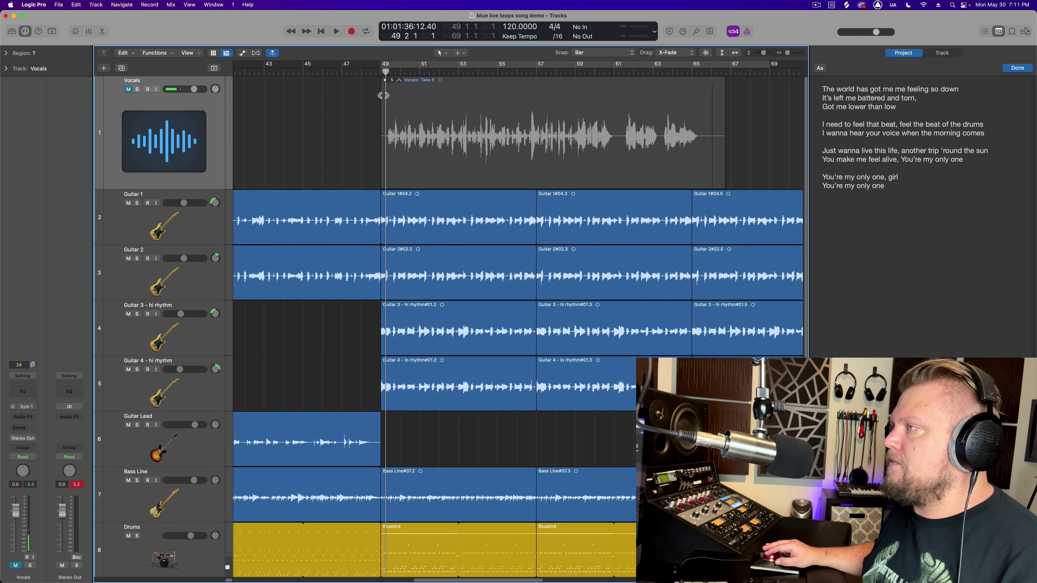
Record another vocal take starting from bar 55 and stopping at about bar 66.
left_click_drag(383, 95, 497, 101)
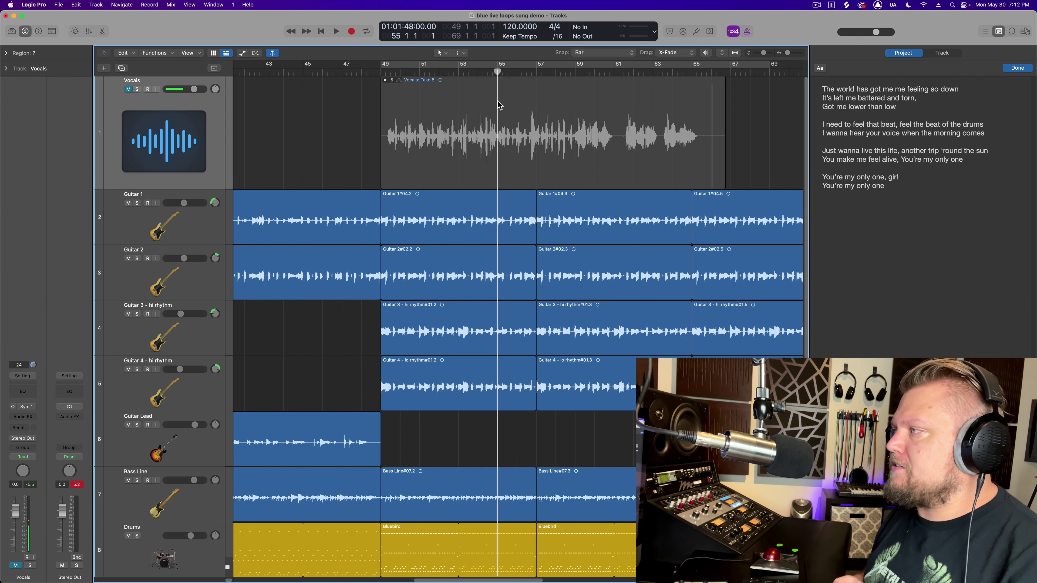
key("r")
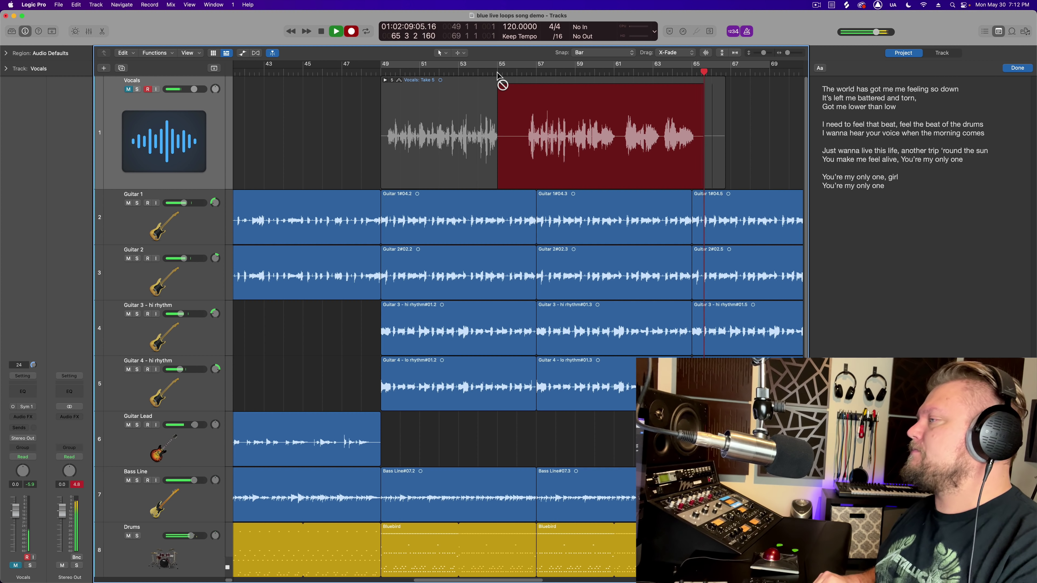
key("space")
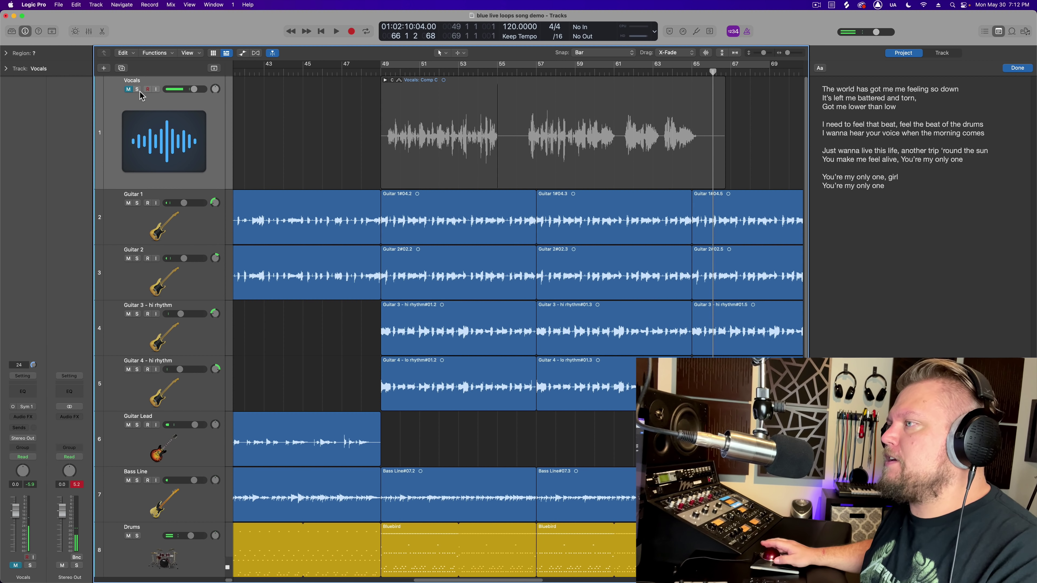
Unmute the Vocals track and expand its take folder so all six takes are shown.
left_click(128, 89)
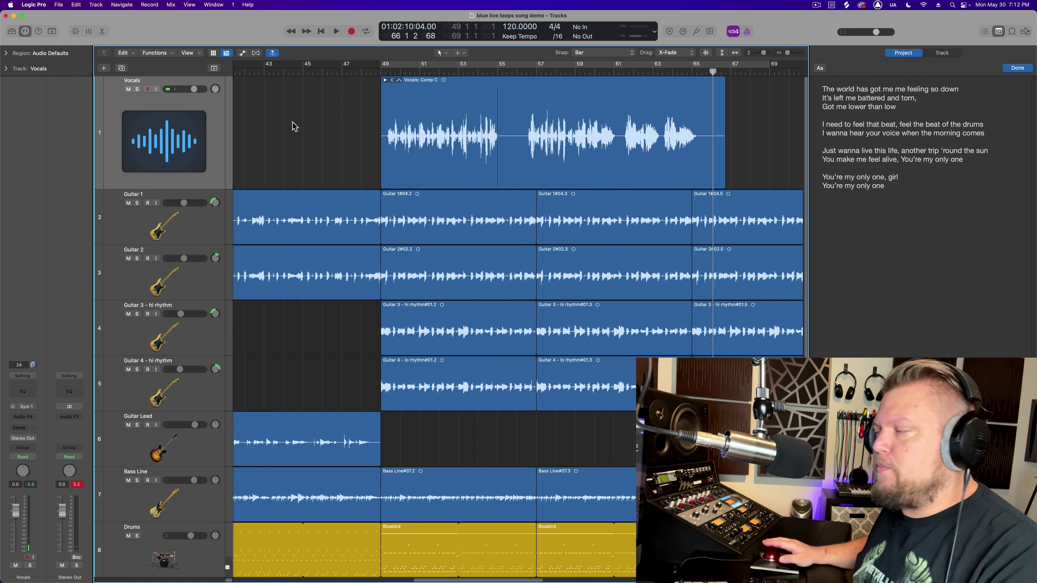
double_click(456, 109)
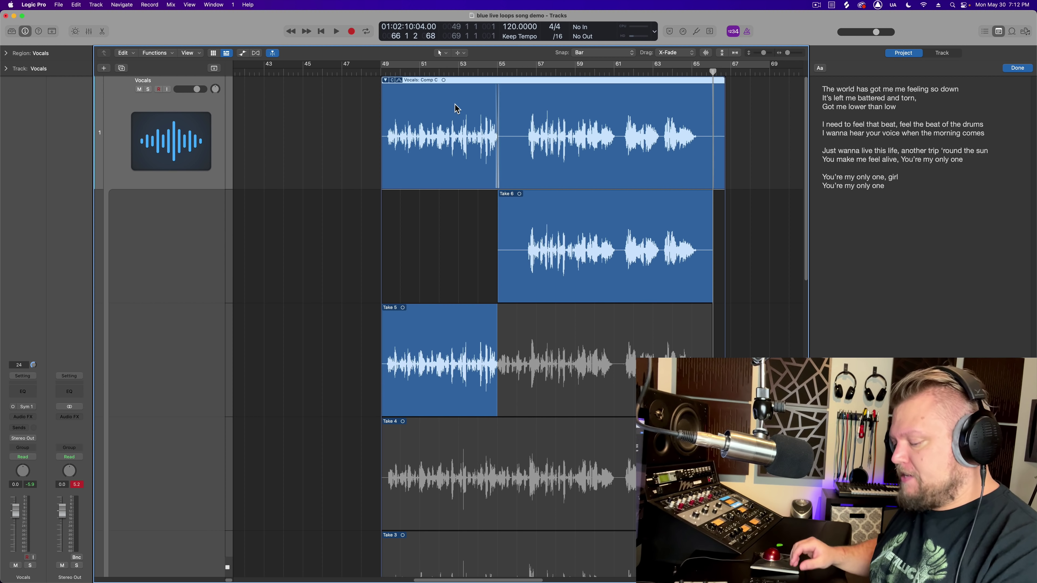
scroll(456, 108, "down", 8)
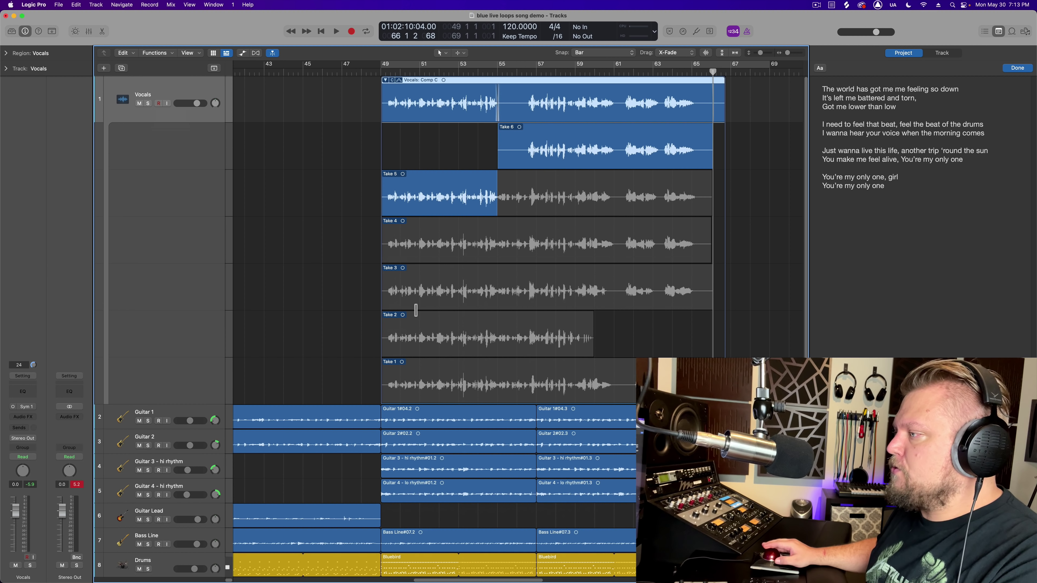
Try swiping short sections of Takes 4, 3 and 1 into the vocal comp.
left_click_drag(456, 243, 571, 242)
left_click_drag(450, 291, 492, 290)
left_click_drag(584, 291, 659, 291)
mouse_move(491, 380)
left_mouse_down()
mouse_move(572, 380)
mouse_move(507, 378)
left_mouse_up()
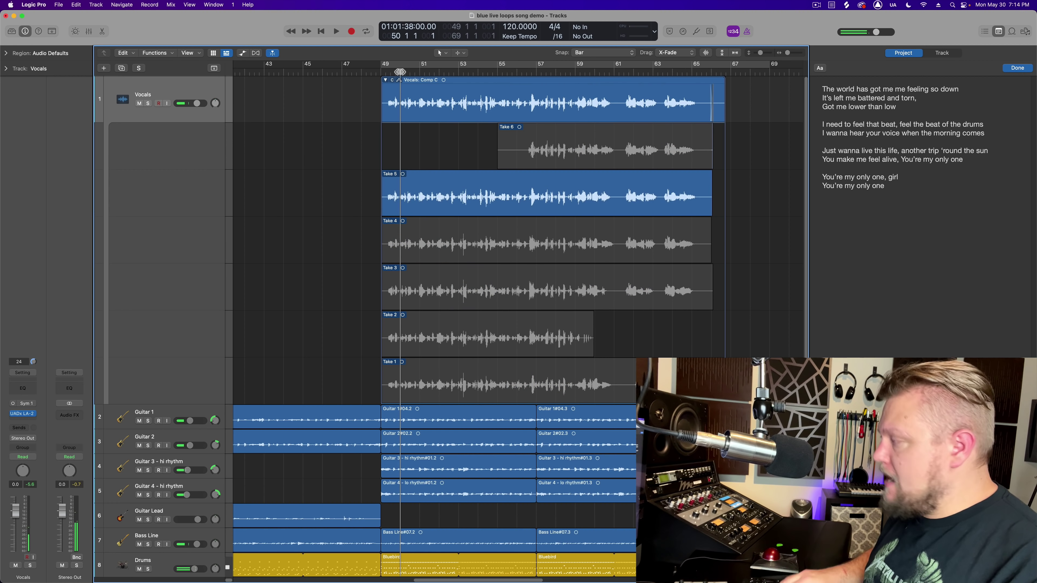
Close the lyrics notes and, with snapping off, cycle the first vocal phrase from about 49 1 4 to 52 4 4.
left_click(1001, 33)
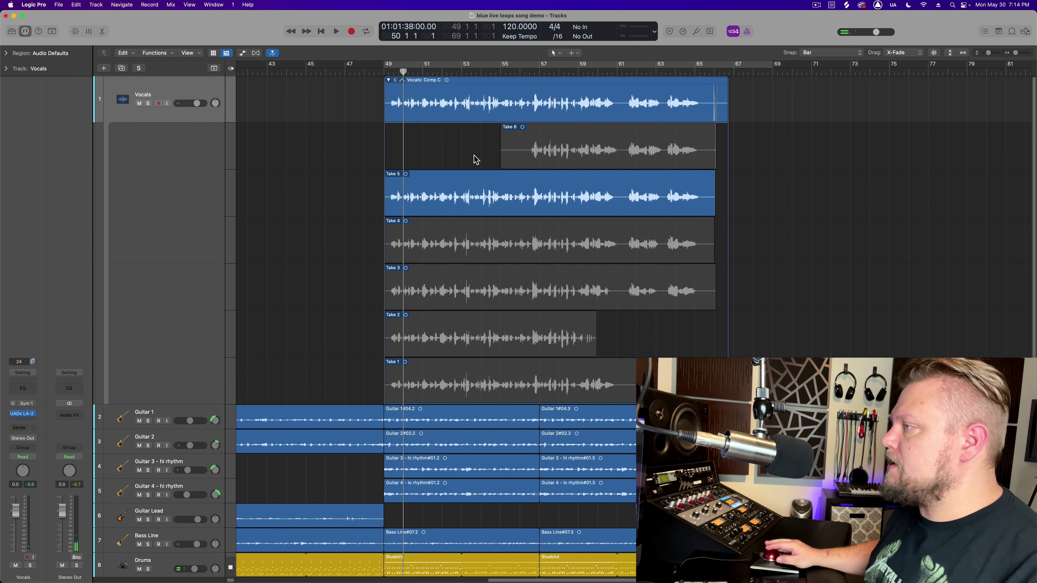
key("super+Right")
key("super+Right")
key("super+Right")
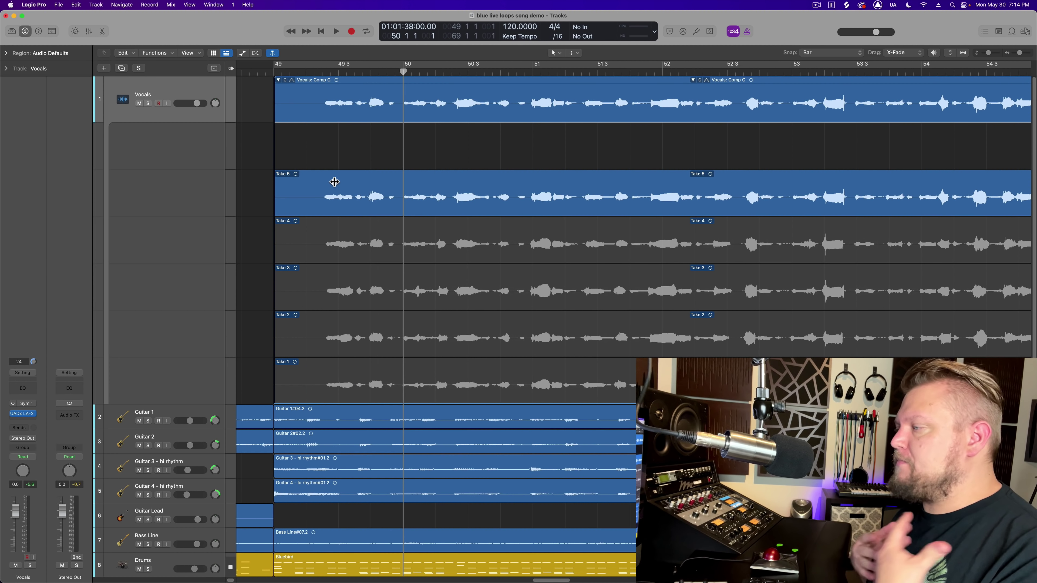
left_click_drag(313, 67, 539, 67)
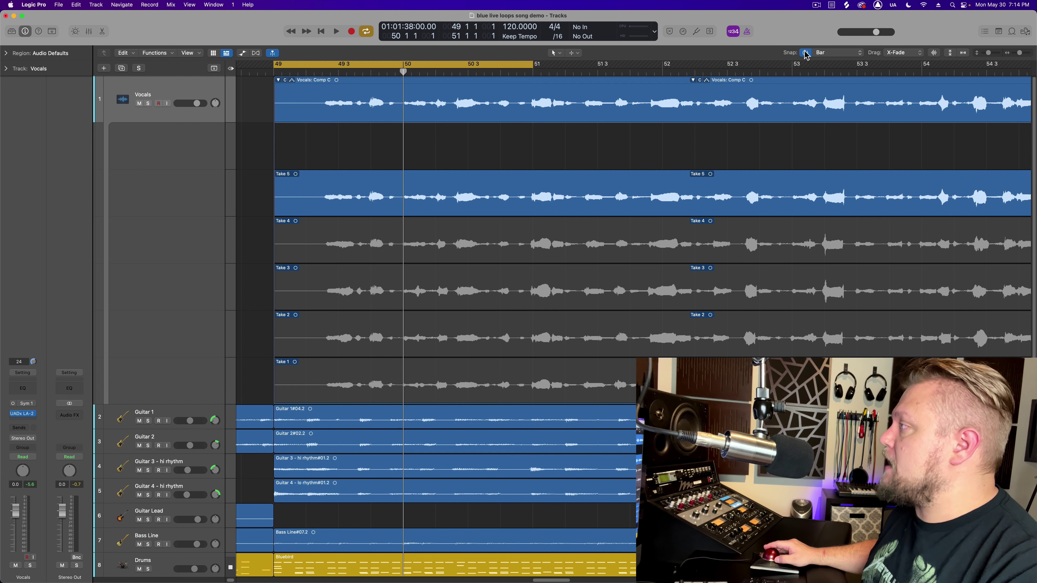
left_click_drag(514, 66, 786, 74)
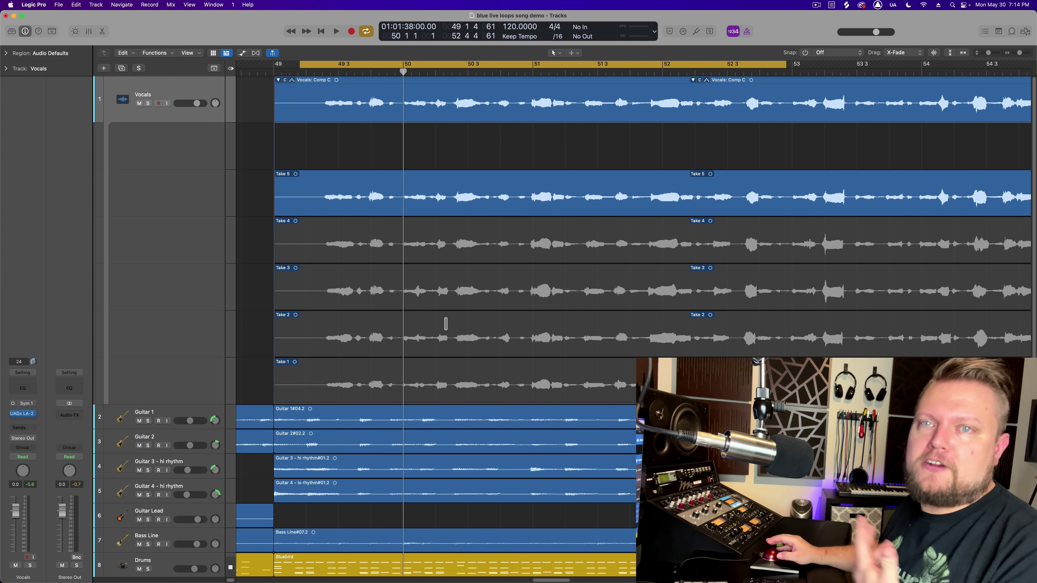
Audition Takes 5, 4, 3, 2 and 1 one after another over the cycled first phrase.
key("space")
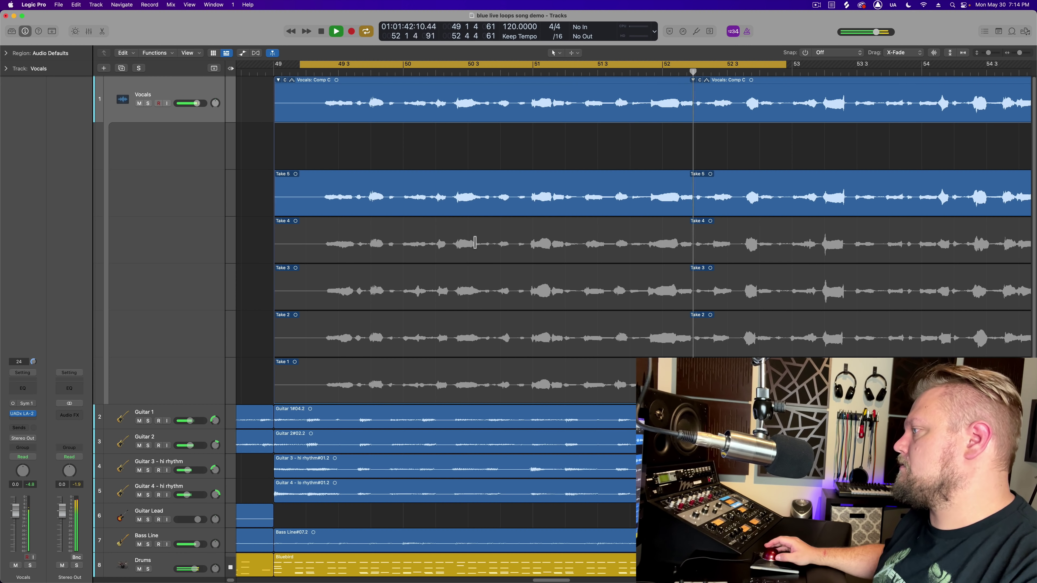
key("space")
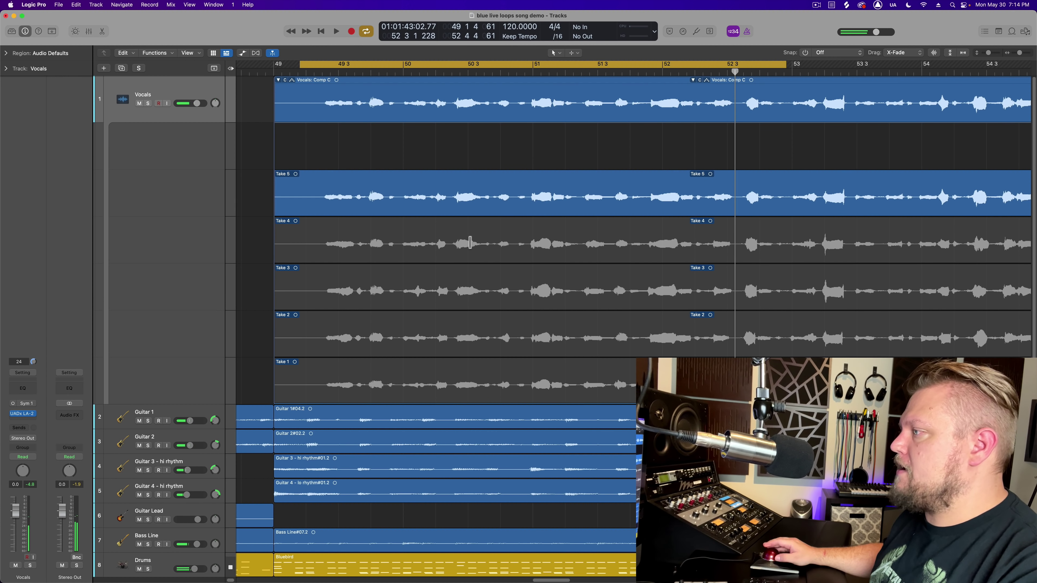
left_click(470, 243)
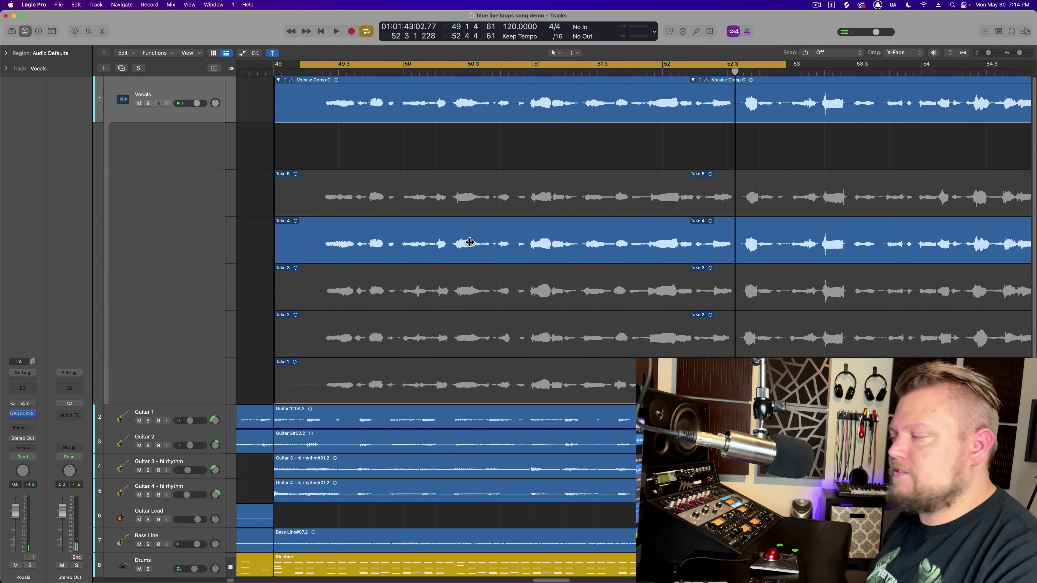
key("shift+space")
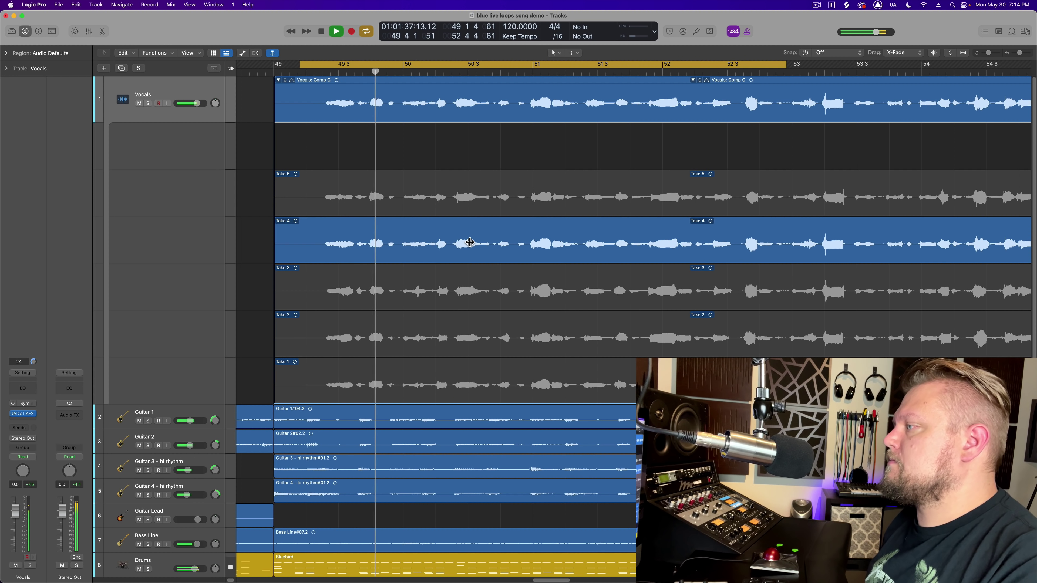
left_click(468, 282)
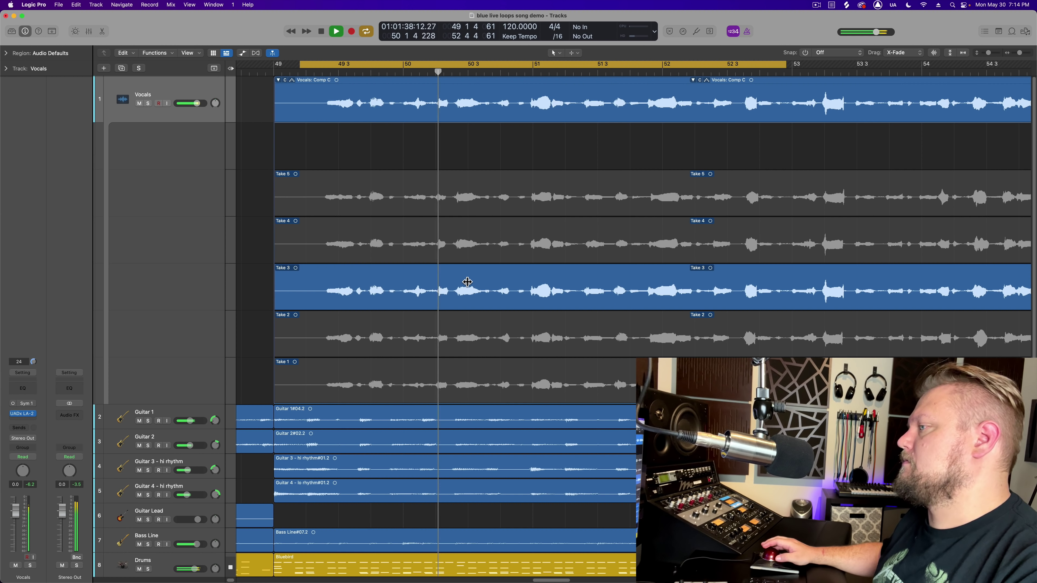
left_click(470, 330)
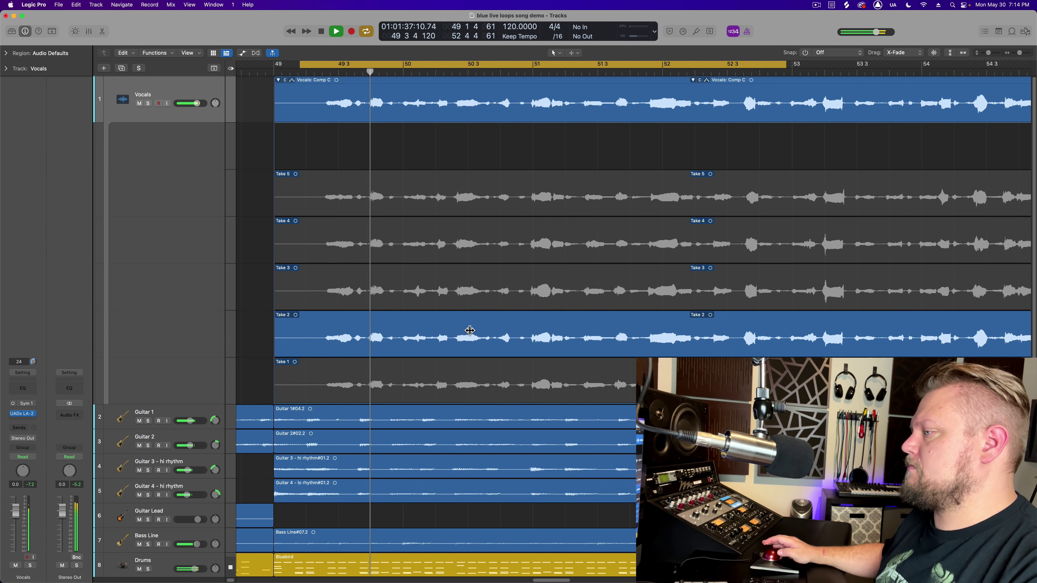
left_click(470, 364)
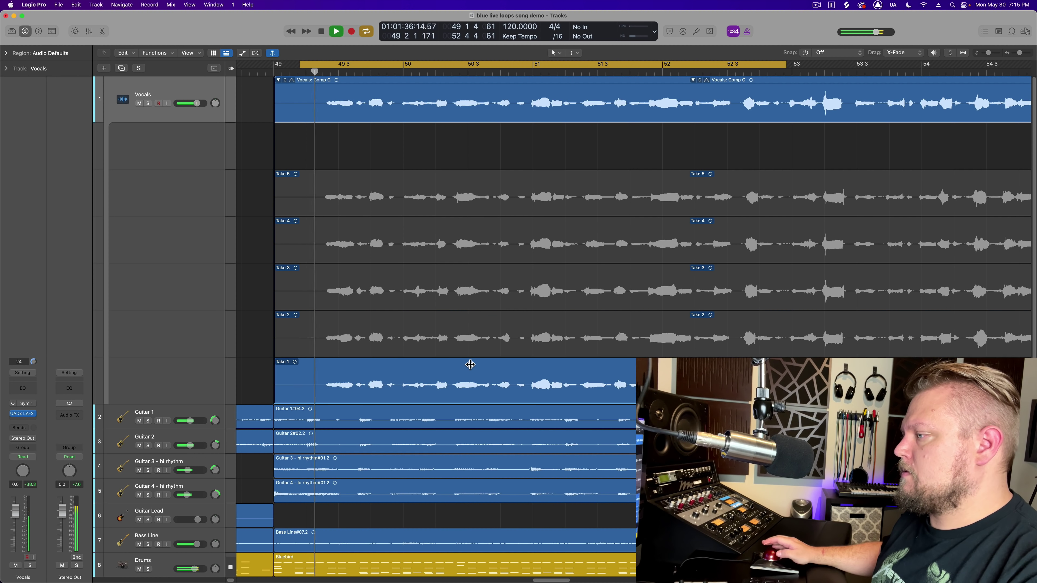
Use Take 3 for the comp and play back the cycled phrase.
left_click(451, 286)
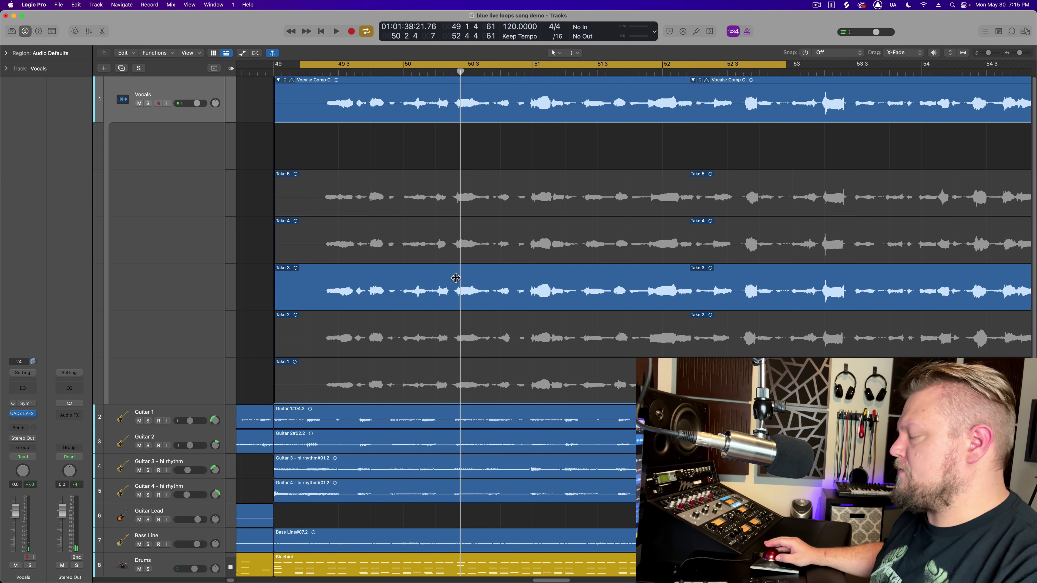
key("space")
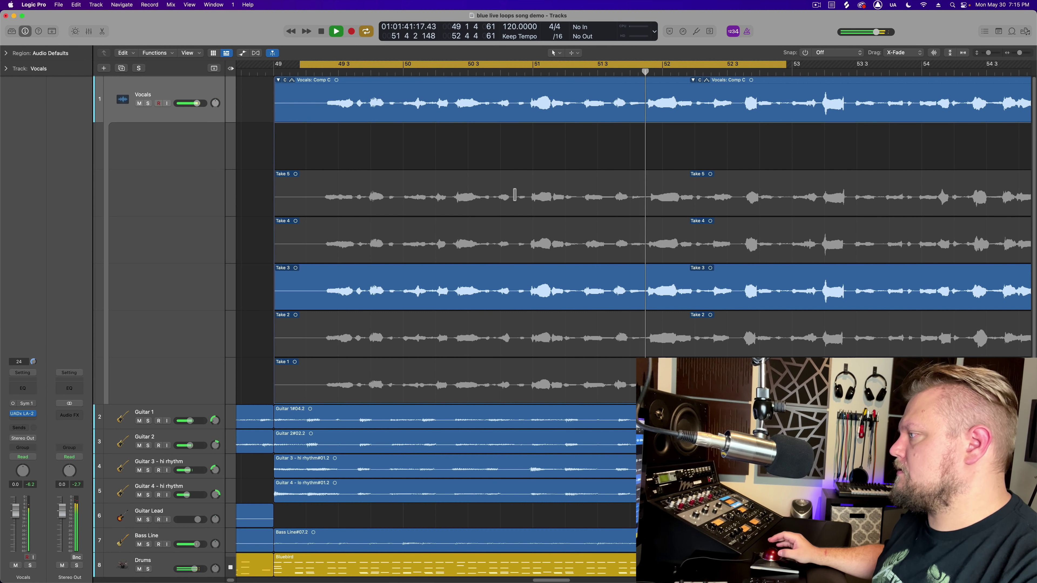
key("space")
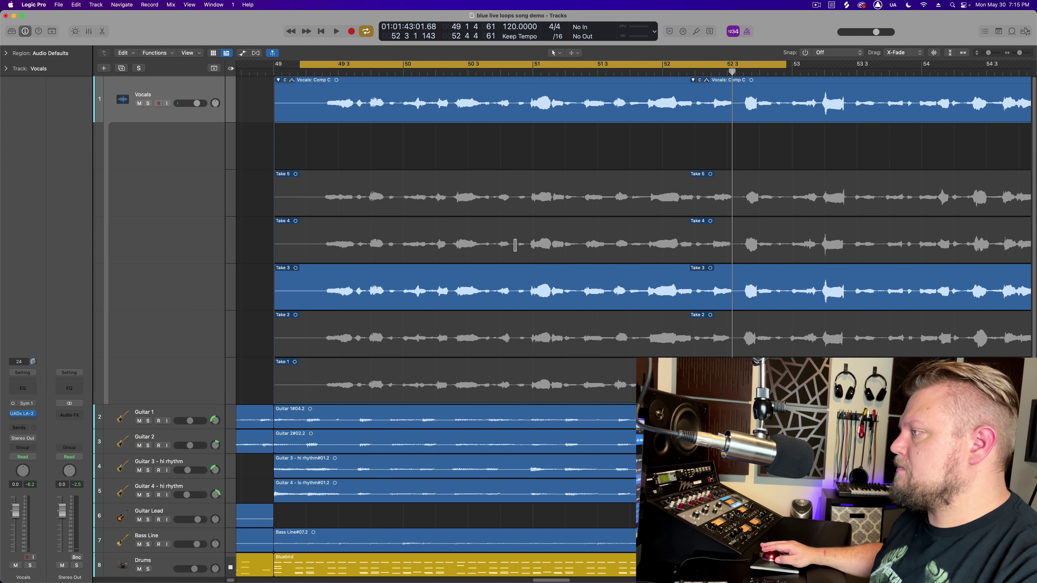
Swipe Take 4 into the comp from bar 49 to just before bar 51, play the transition and fine-tune the edit point.
left_click_drag(515, 245, 271, 248)
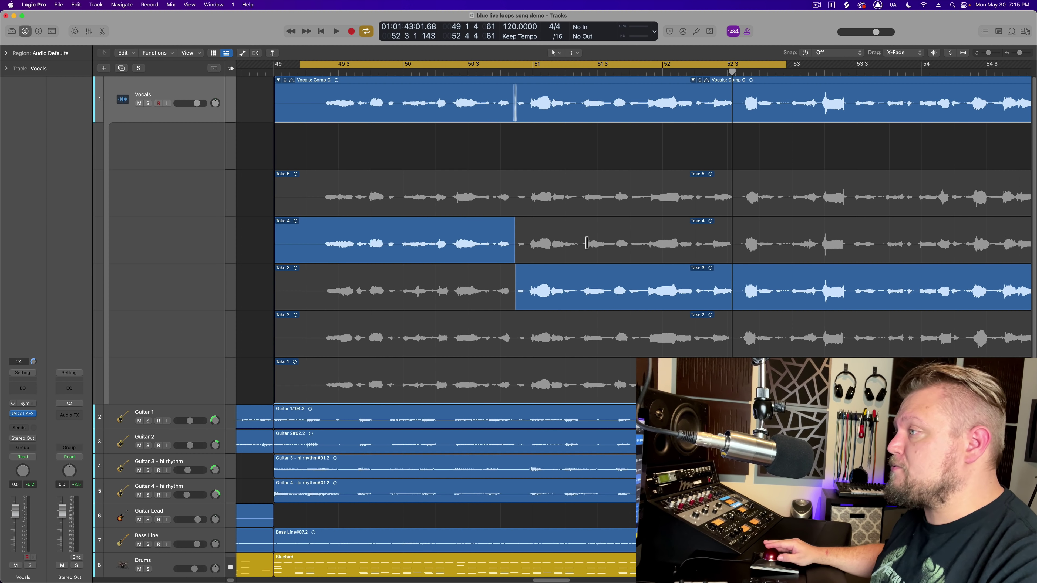
key("space")
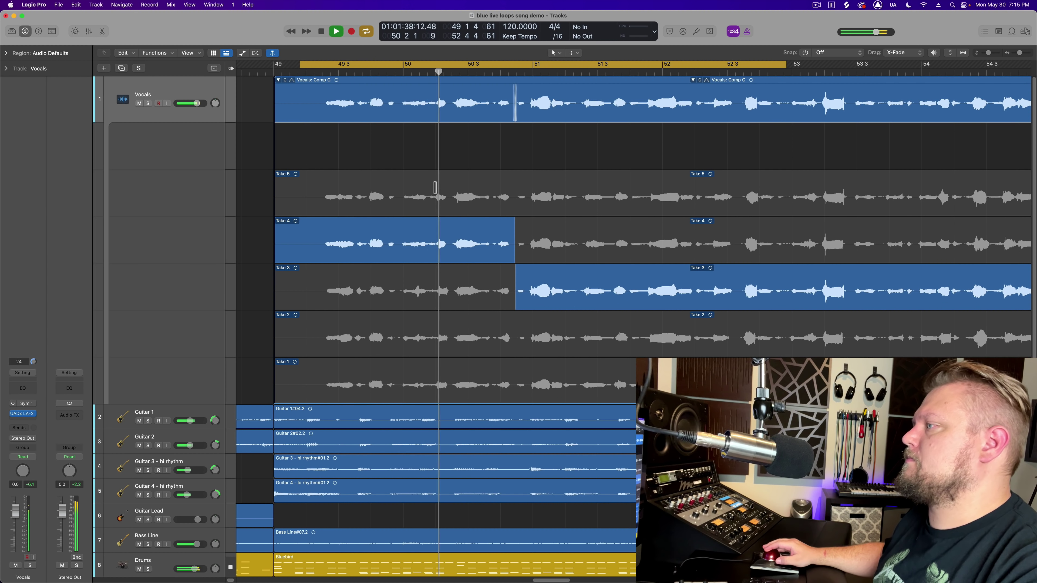
key("space")
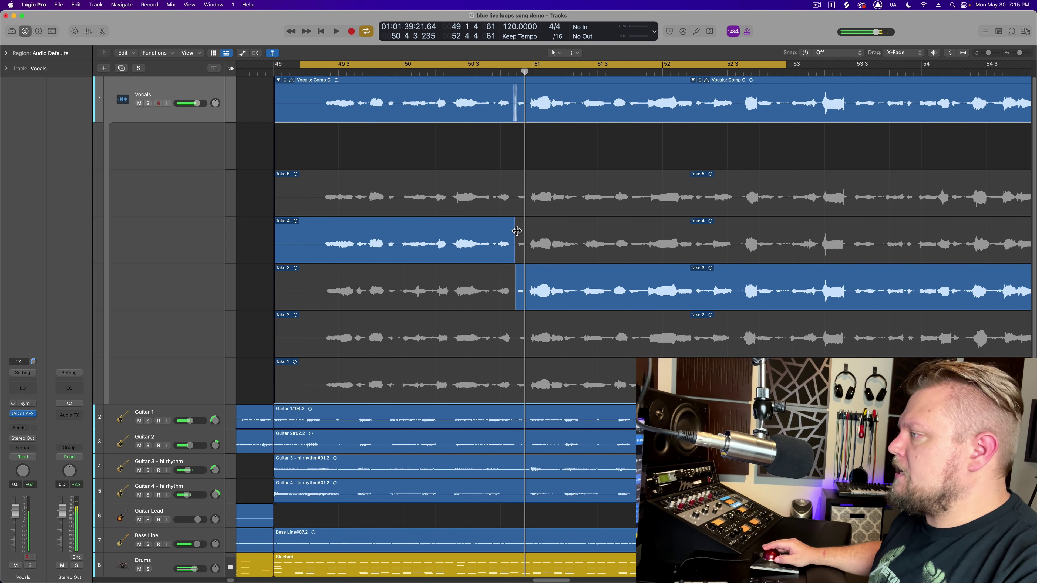
left_click_drag(502, 232, 514, 295)
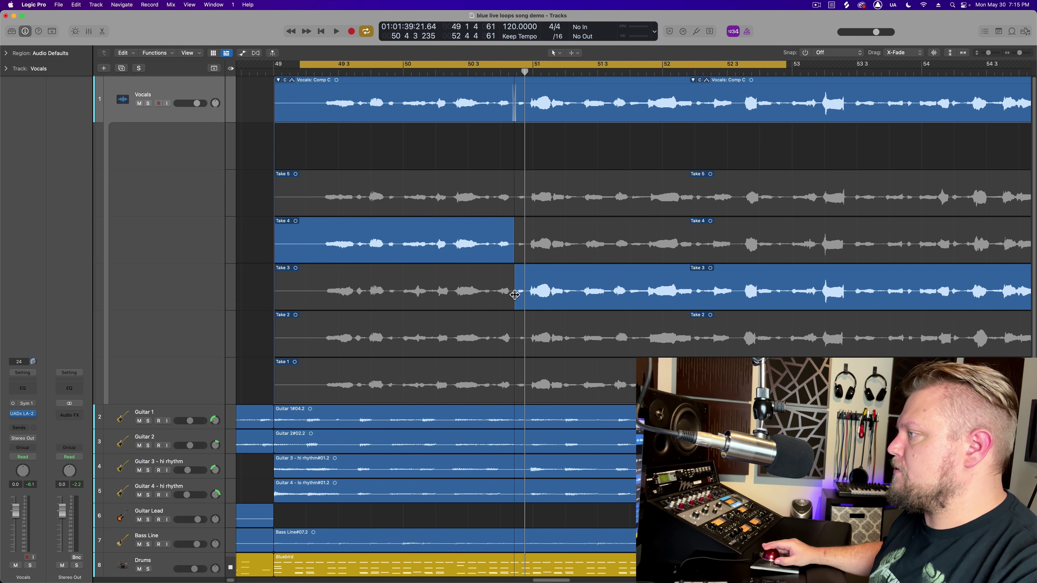
Move the cycle range to the next phrase, from about 52 3 1 to 56 2 1, and listen to Take 3.
scroll(418, 317, "right", 5)
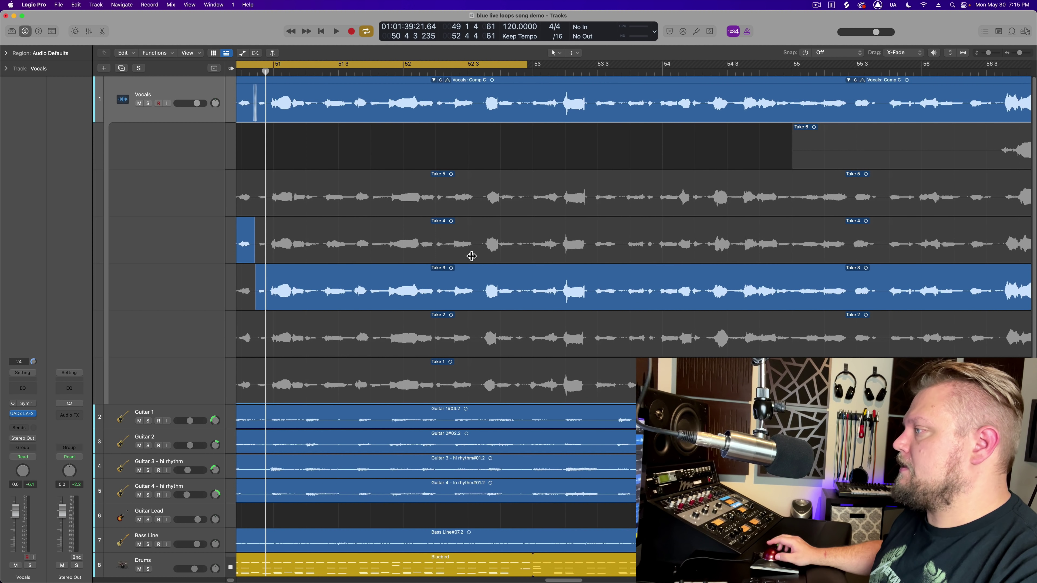
left_click_drag(421, 65, 854, 69)
key("space")
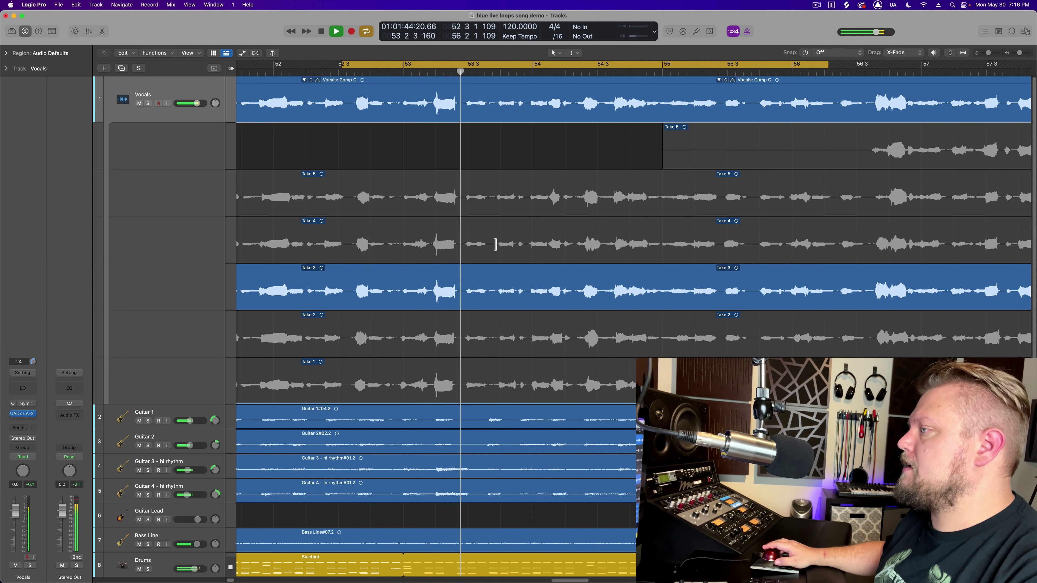
key("space")
Swipe Take 4 into the comp from about 52 3 to just past 56 3 and play the section.
left_click_drag(348, 247, 875, 247)
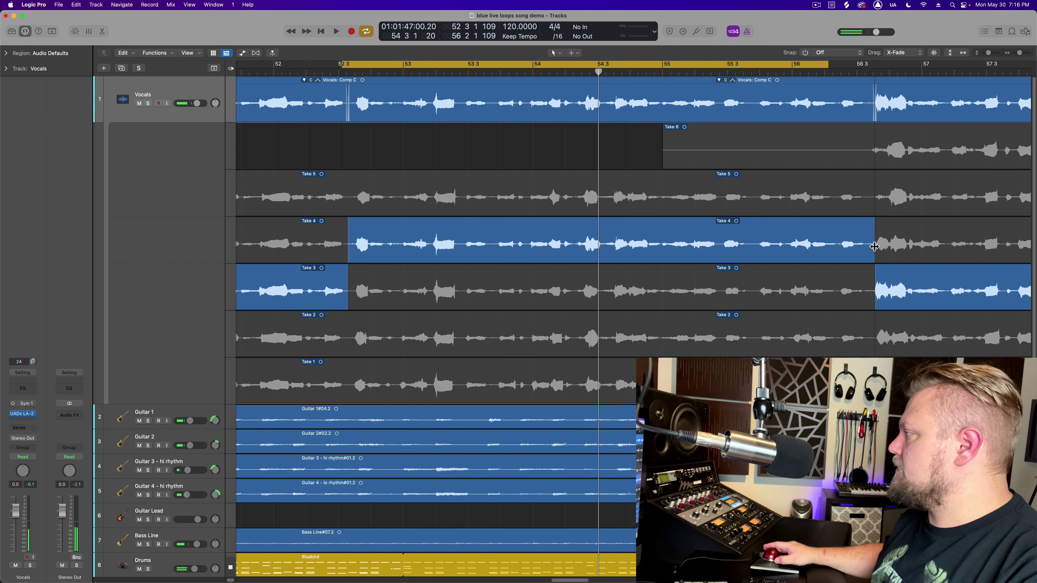
key("space")
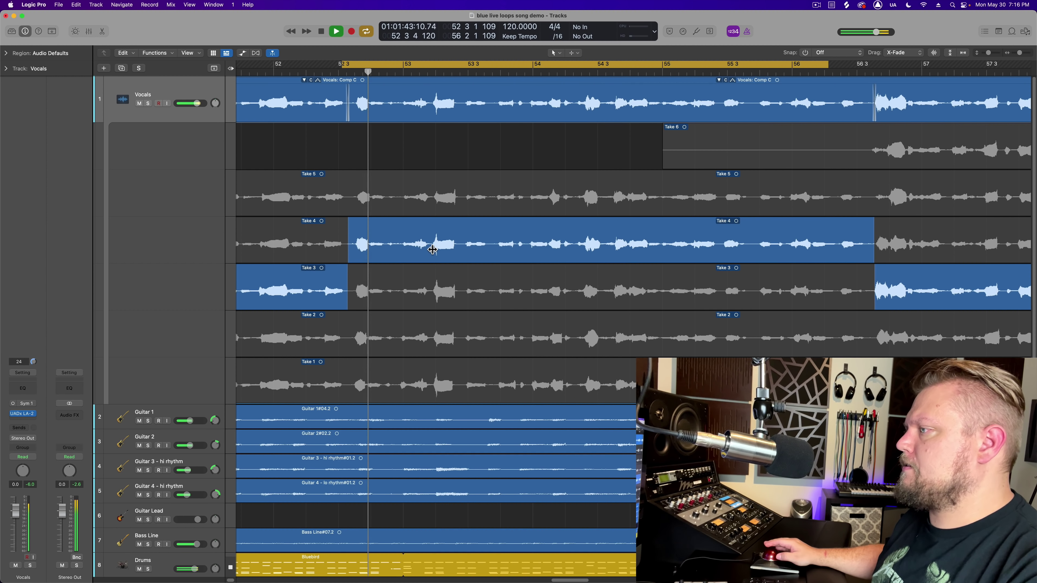
key("space")
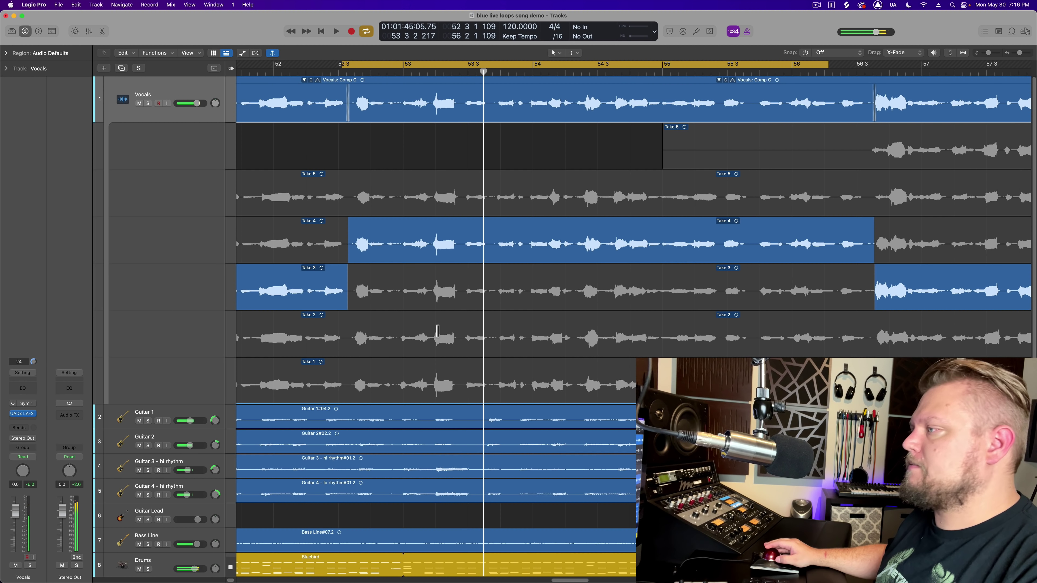
Audition Take 2 and Take 1 in the second phrase's comp section.
left_click(438, 331)
key("space")
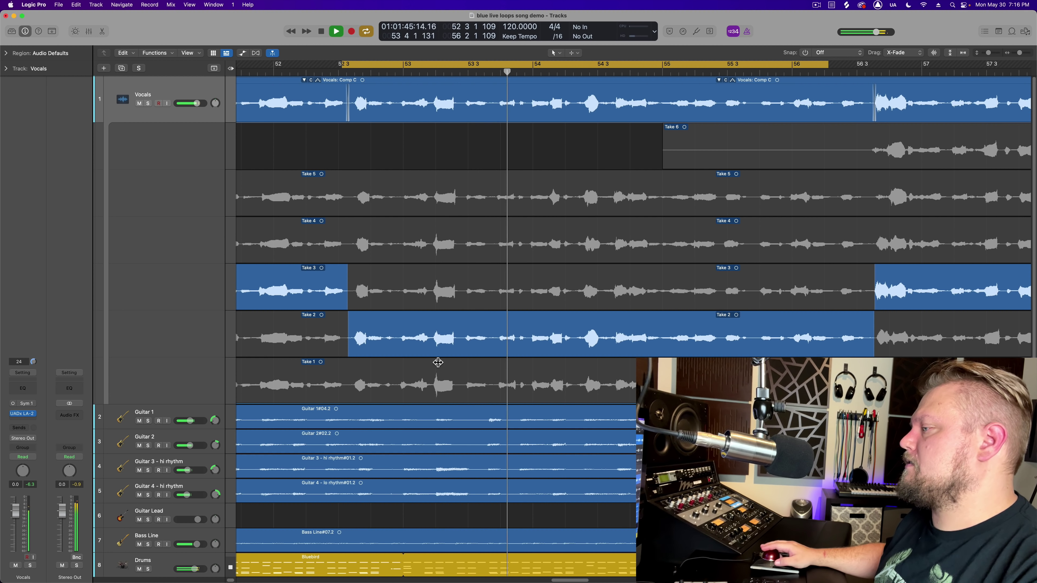
key("space")
left_click(442, 376)
key("shift+space")
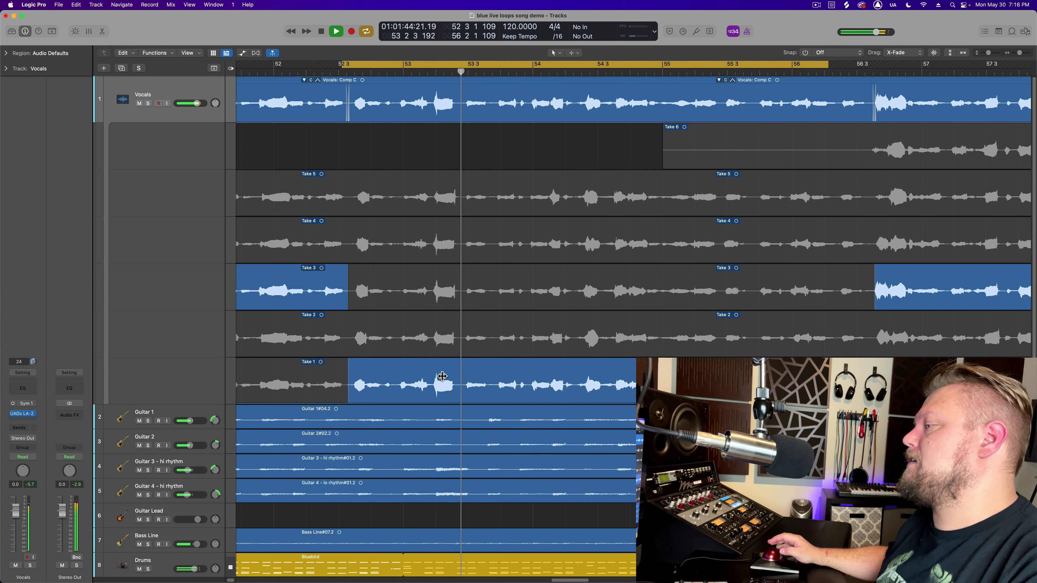
key("space")
Use Take 5 for the second phrase's comp section, play it back and shift the section's start slightly later.
left_click(374, 188)
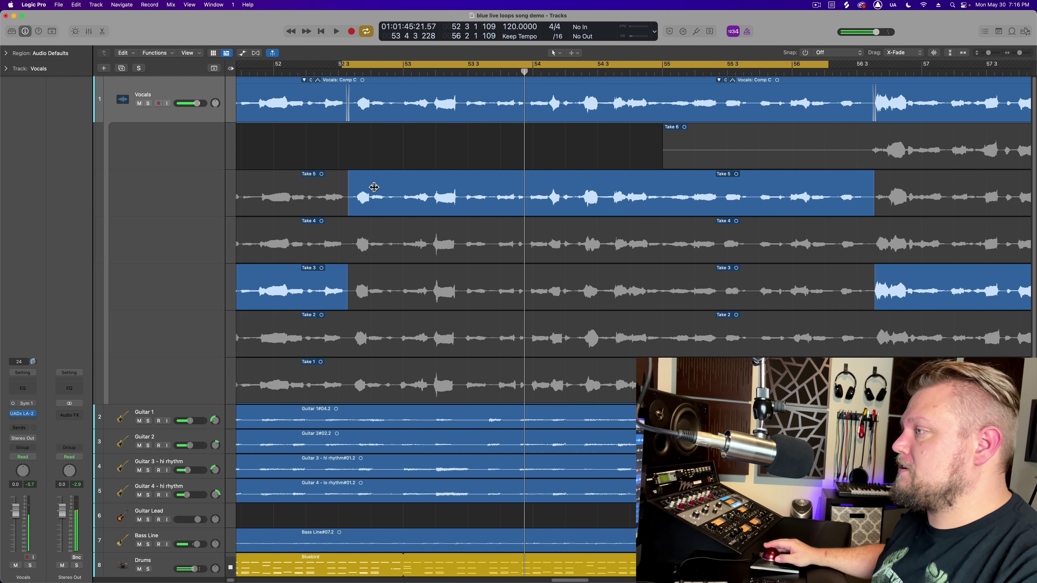
key("shift+space")
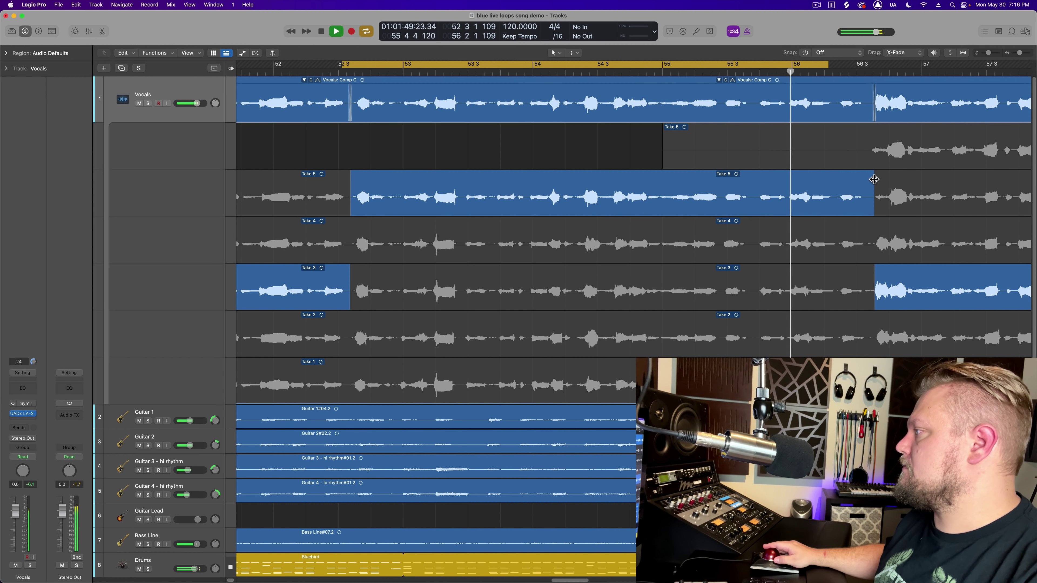
Play past the second phrase with cycling off, then set the cycle range to the next phrase, from about 56 2 4 to 61 2 2.
key("c")
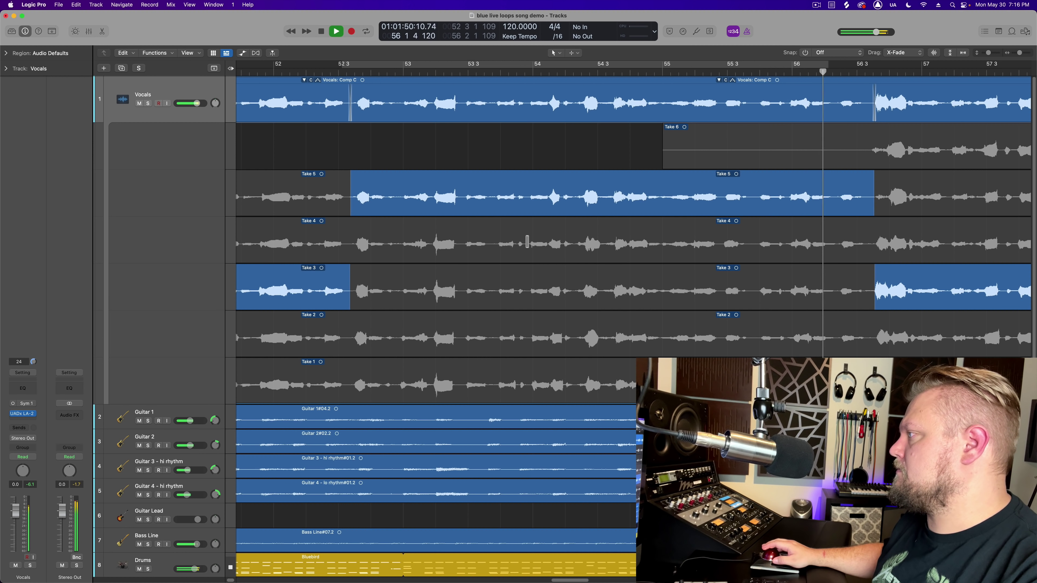
key("space")
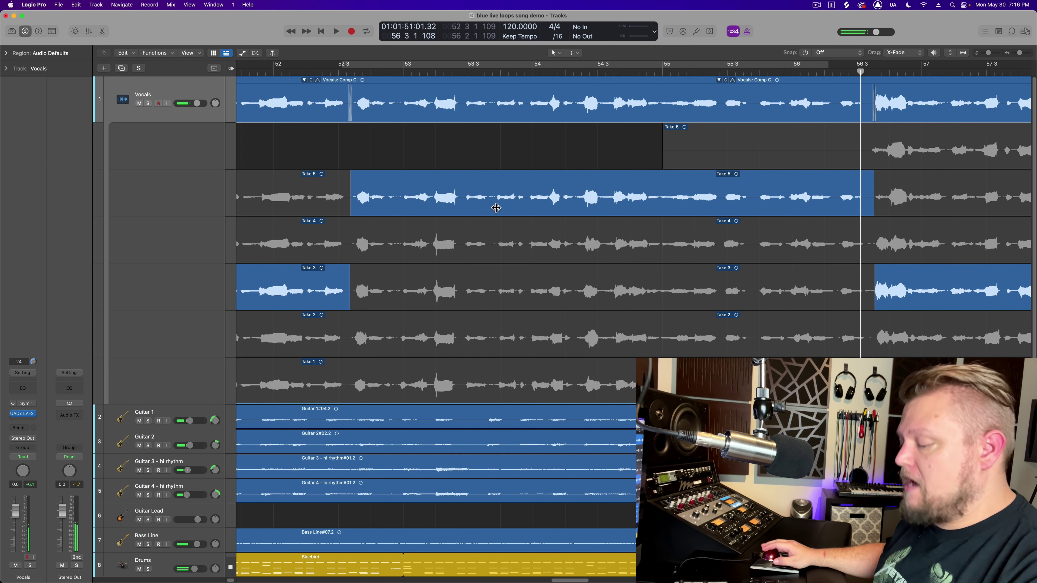
scroll(497, 208, "right", 10)
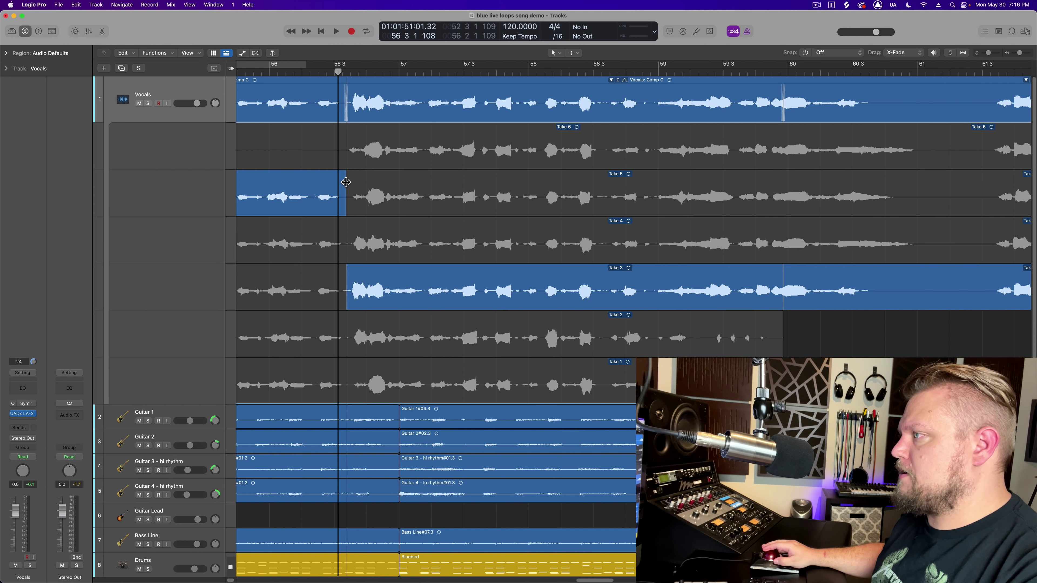
left_click_drag(331, 69, 960, 126)
Use Take 6 for the third phrase, extend its comp section to about 61 2 and play it.
left_click(418, 161)
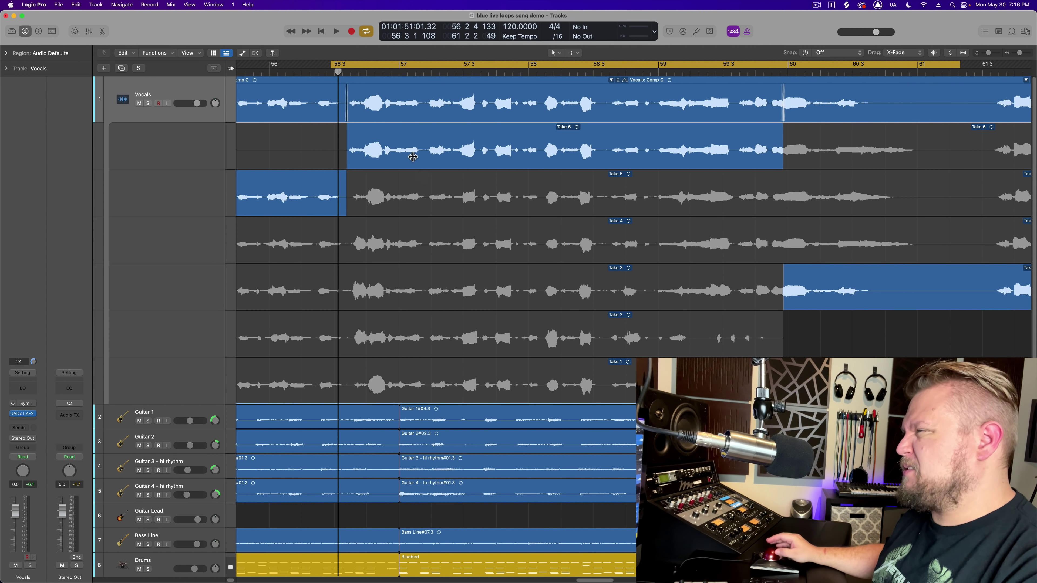
left_click_drag(783, 136, 952, 150)
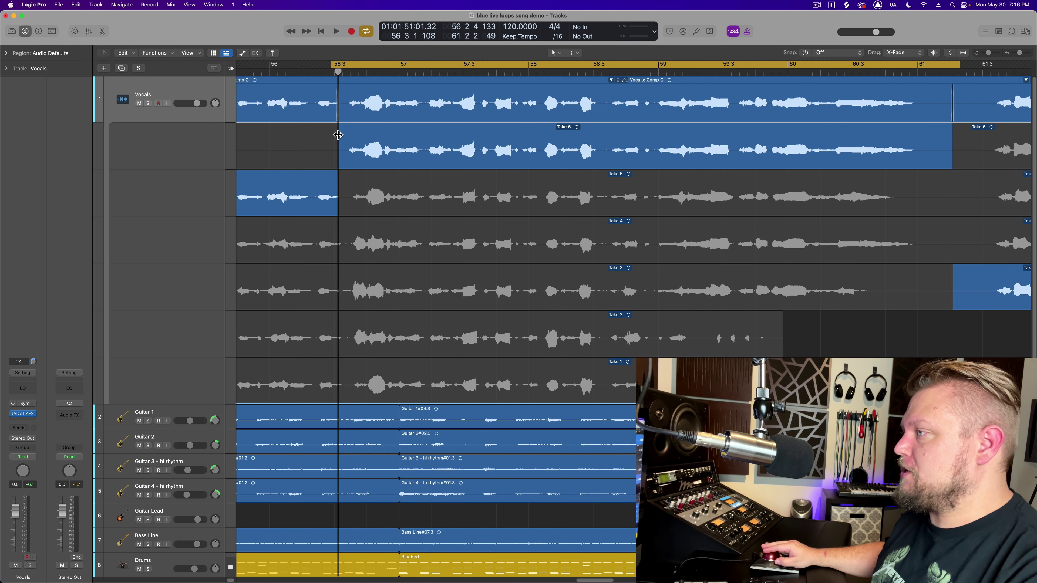
key("space")
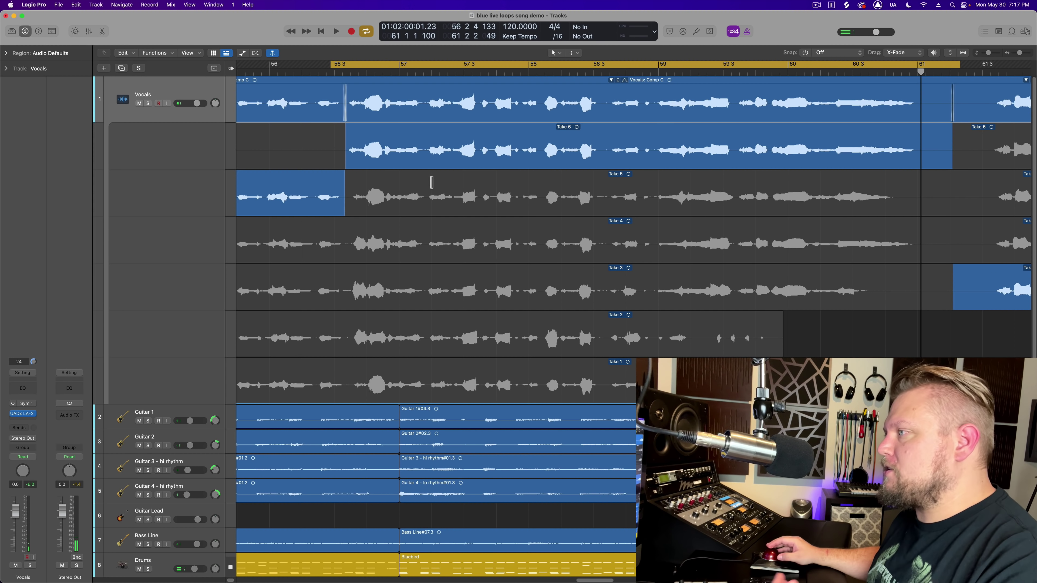
Swipe Take 4 into the phrase's first half, from about 56 3 to just past 58, fine-tune the section's start and play it.
left_click_drag(354, 247, 542, 250)
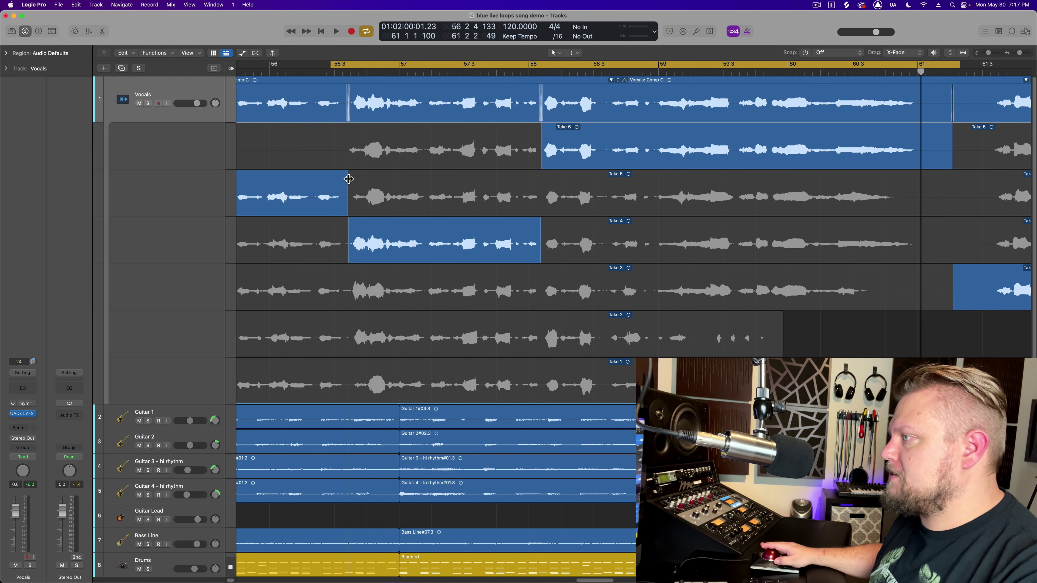
mouse_move(349, 179)
left_mouse_down()
mouse_move(376, 180)
mouse_move(353, 181)
left_mouse_up()
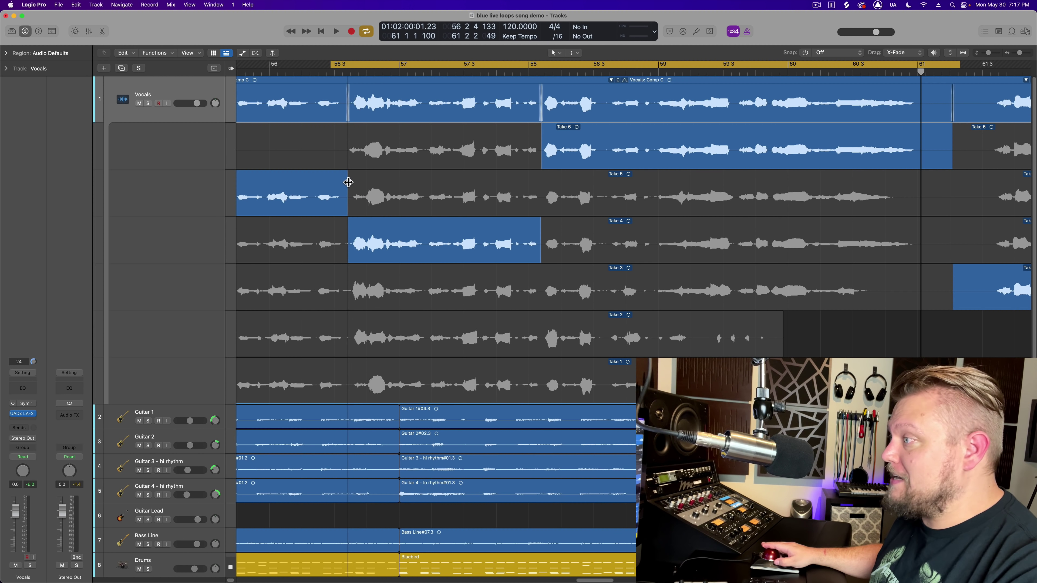
key("space")
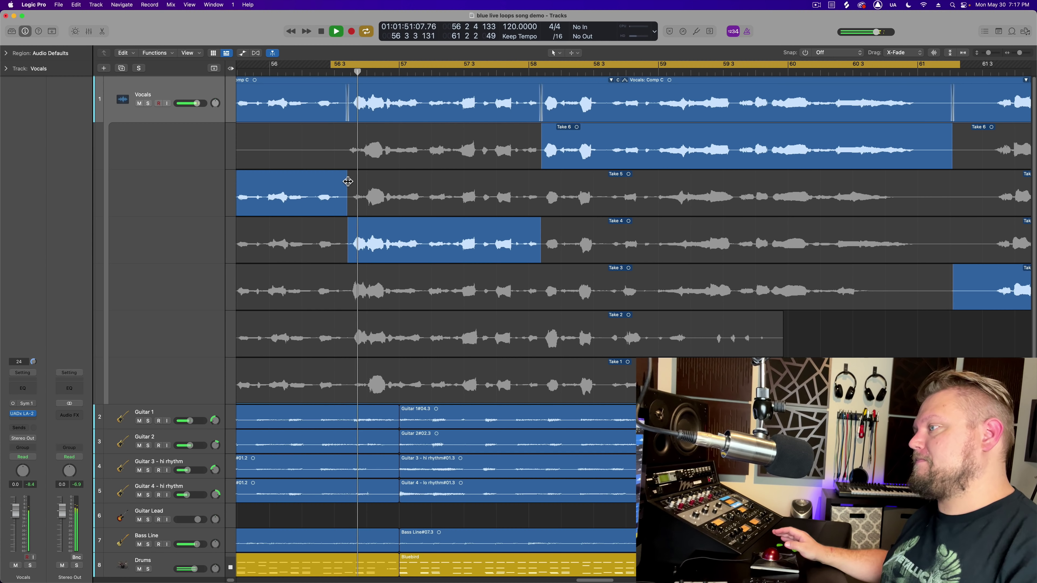
key("space")
Compare the different takes in the phrase's first-half comp section, settle on Take 5 and play it back.
left_click(402, 199)
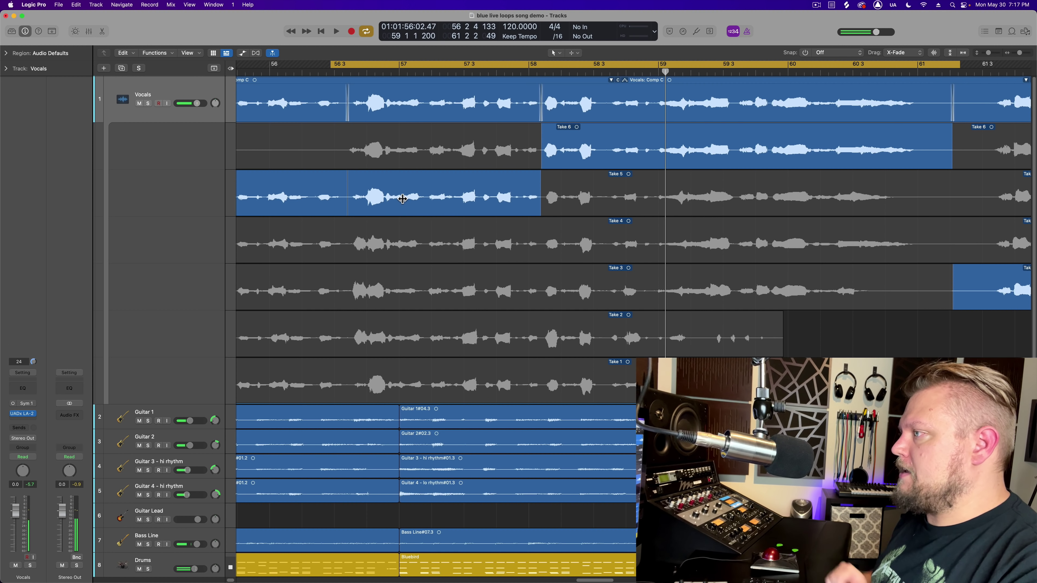
left_click(413, 258)
left_click(403, 289)
left_click(396, 325)
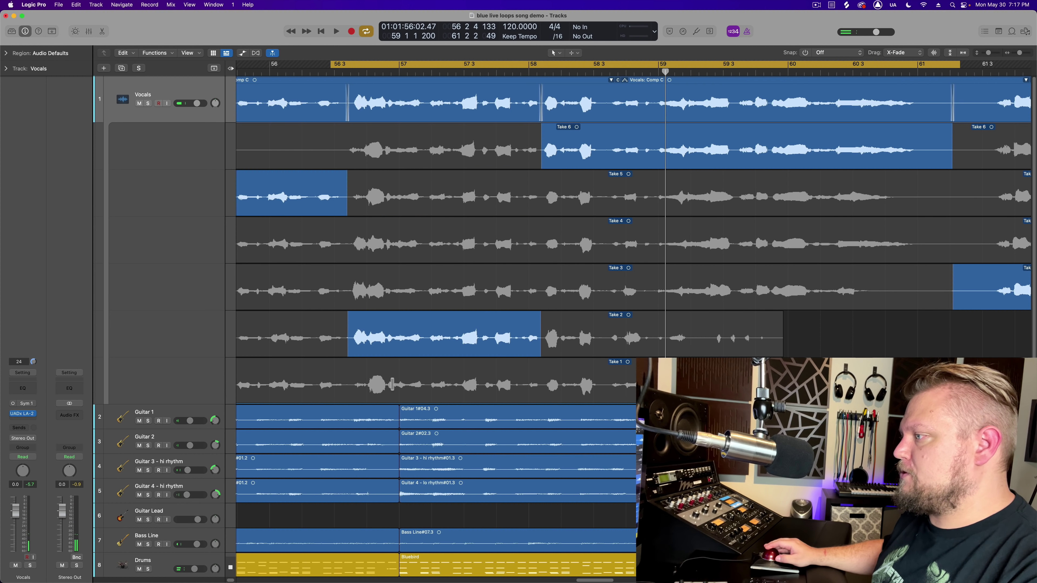
left_click(391, 375)
left_click(400, 327)
left_click(406, 283)
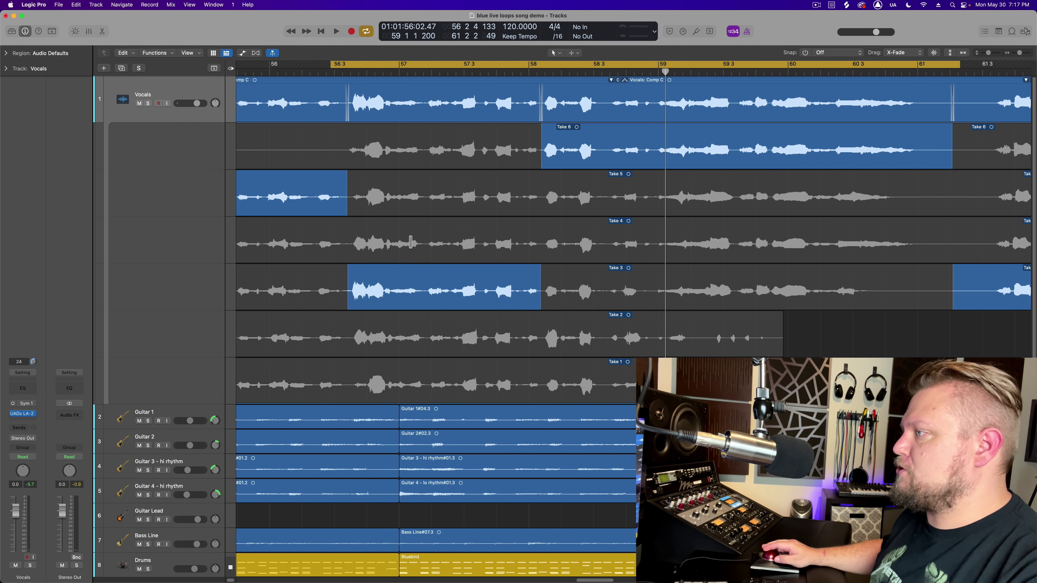
left_click(411, 189)
left_click(406, 147)
left_click(402, 192)
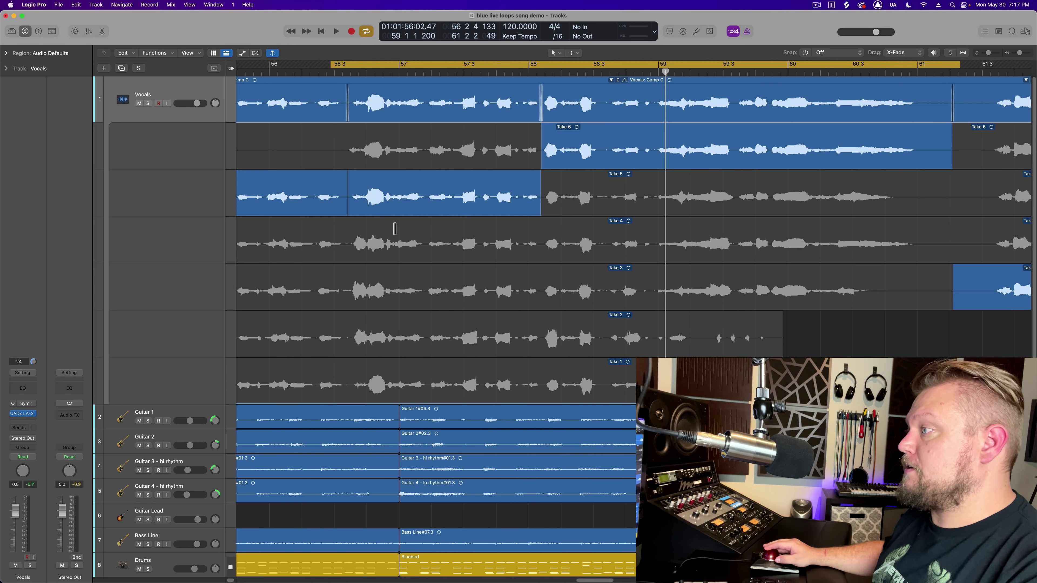
left_click(394, 230)
left_click(405, 202)
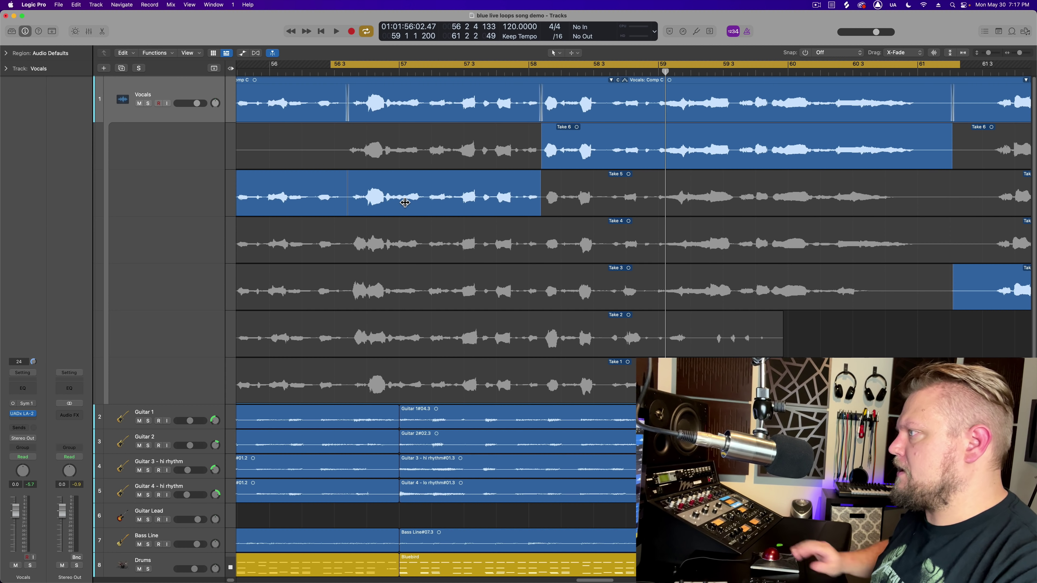
key("space")
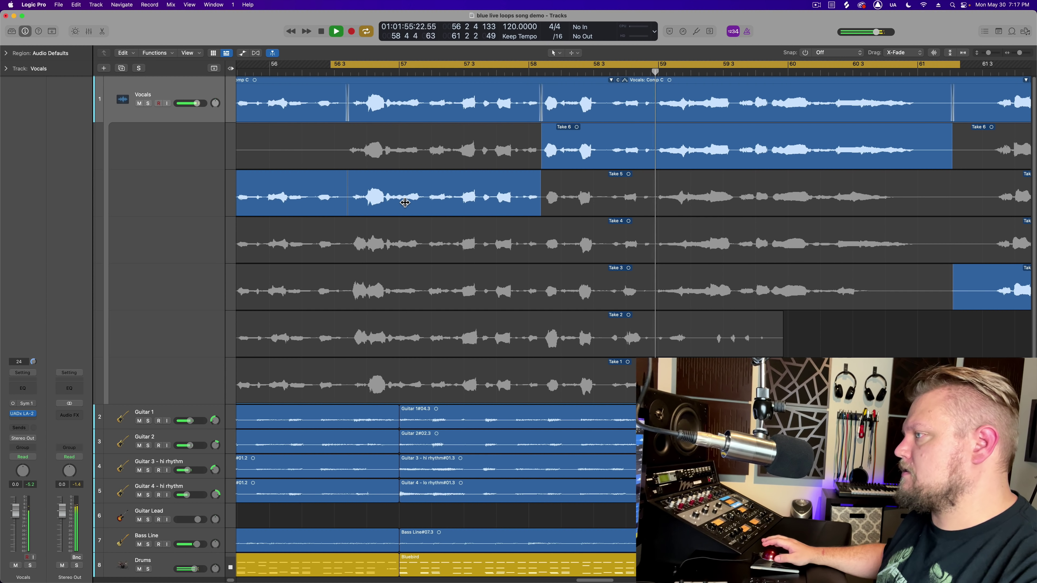
key("space")
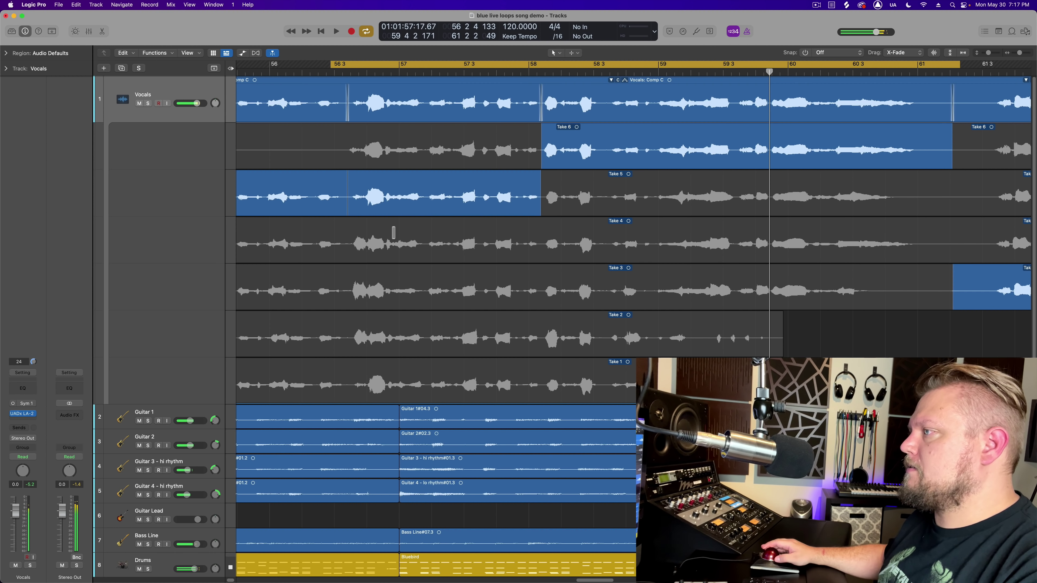
Audition Takes 4, 3, 2 and 1 in the first-half comp section, shifting its start slightly later.
left_click(393, 233)
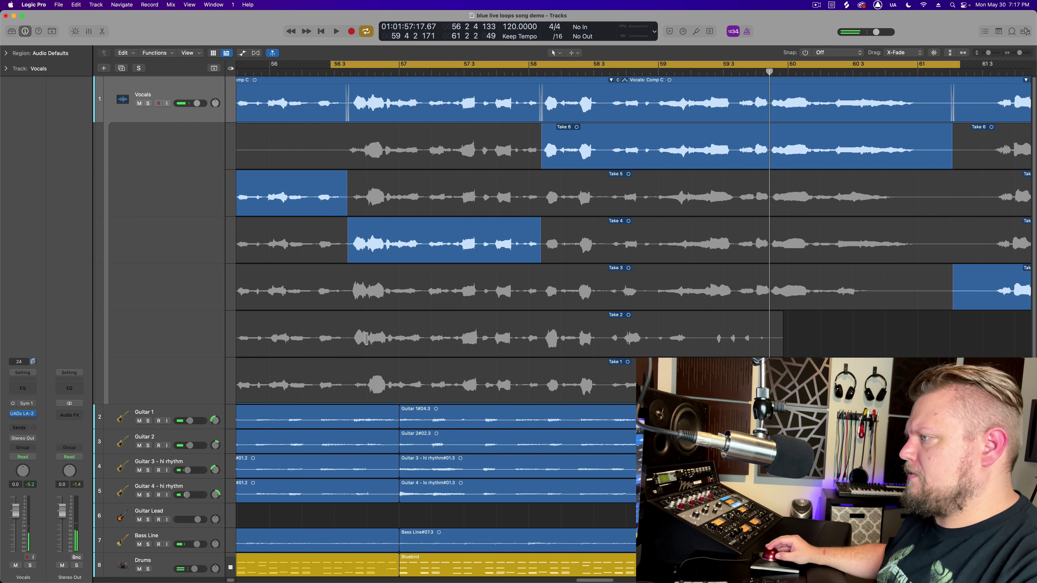
key("space")
left_click(372, 290)
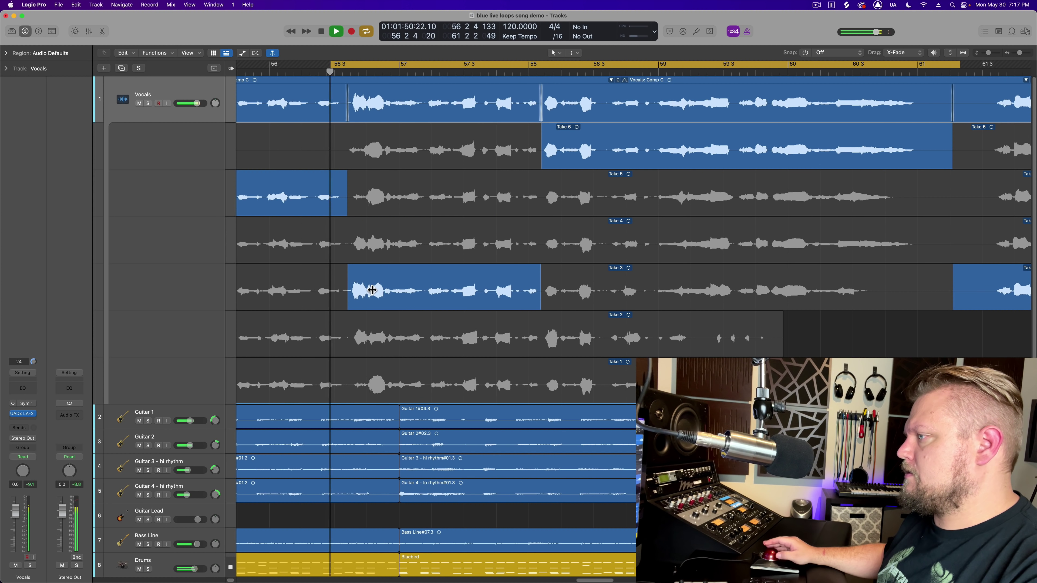
left_click(372, 338)
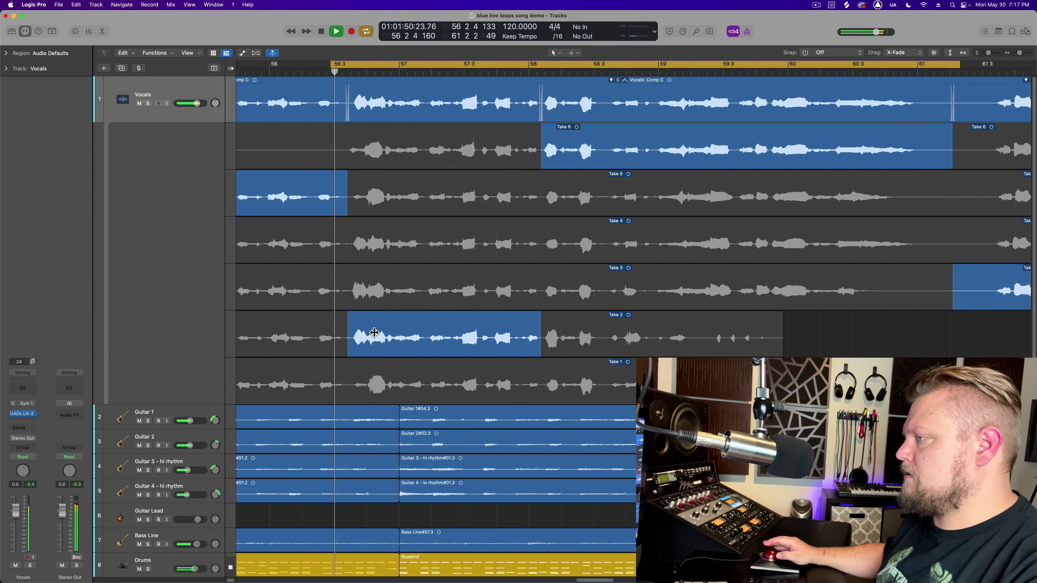
left_click(372, 372)
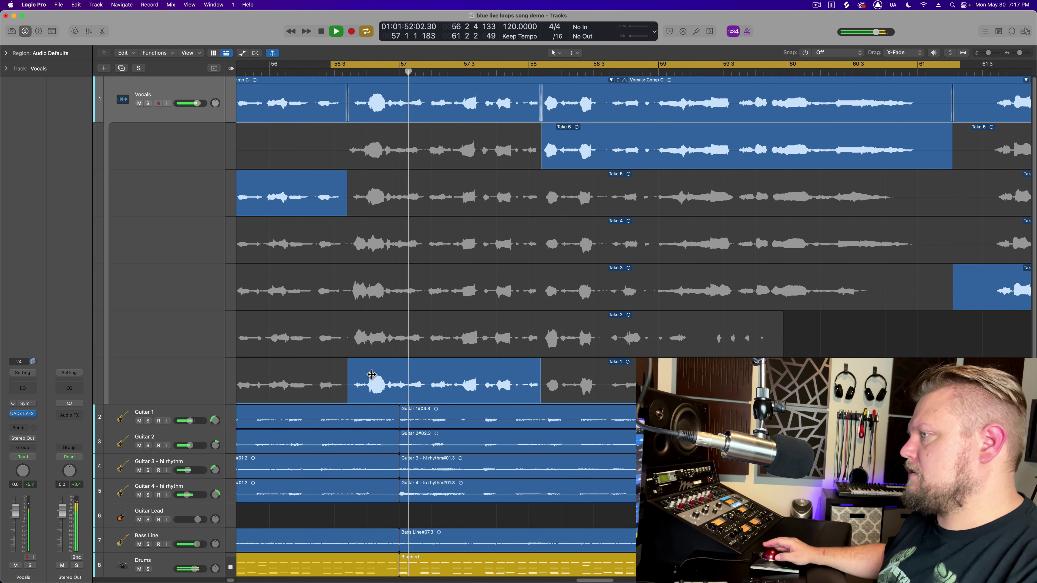
left_click_drag(348, 371, 350, 371)
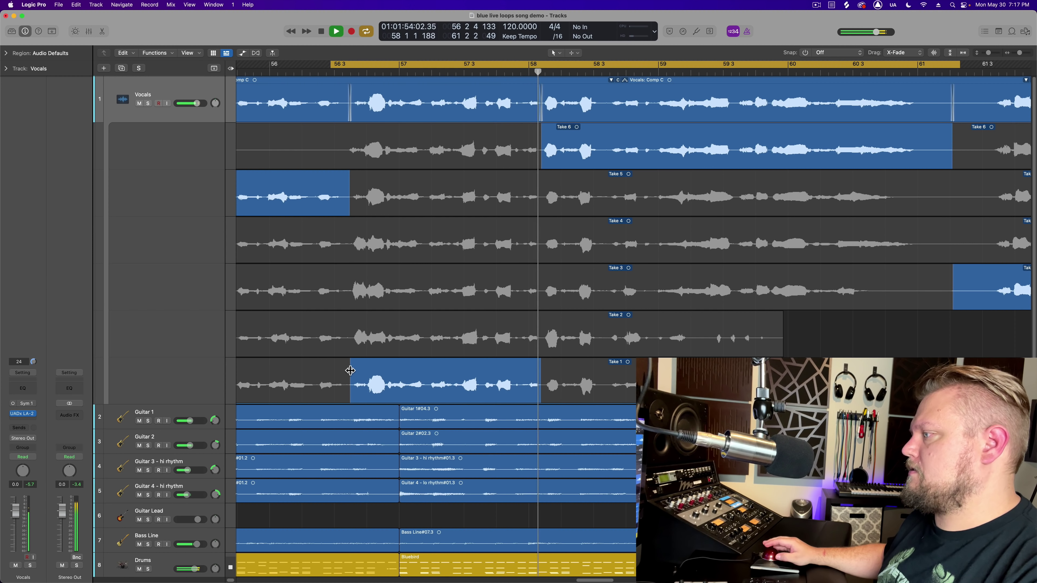
key("space")
Use Take 5 for the phrase's first half, check the lyrics in the project notes and play the comp with cycling off.
left_click(417, 187)
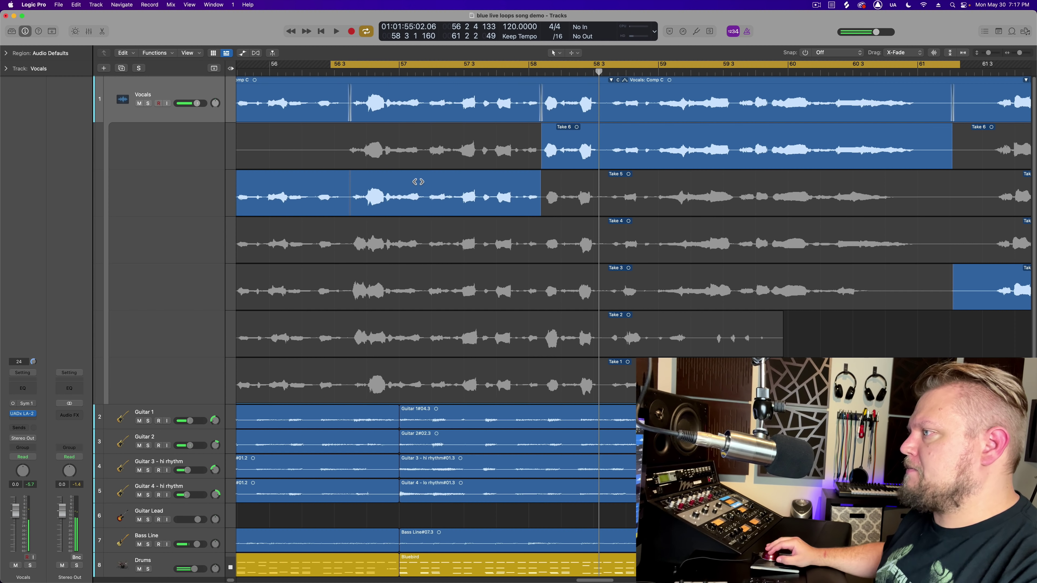
left_click(999, 32)
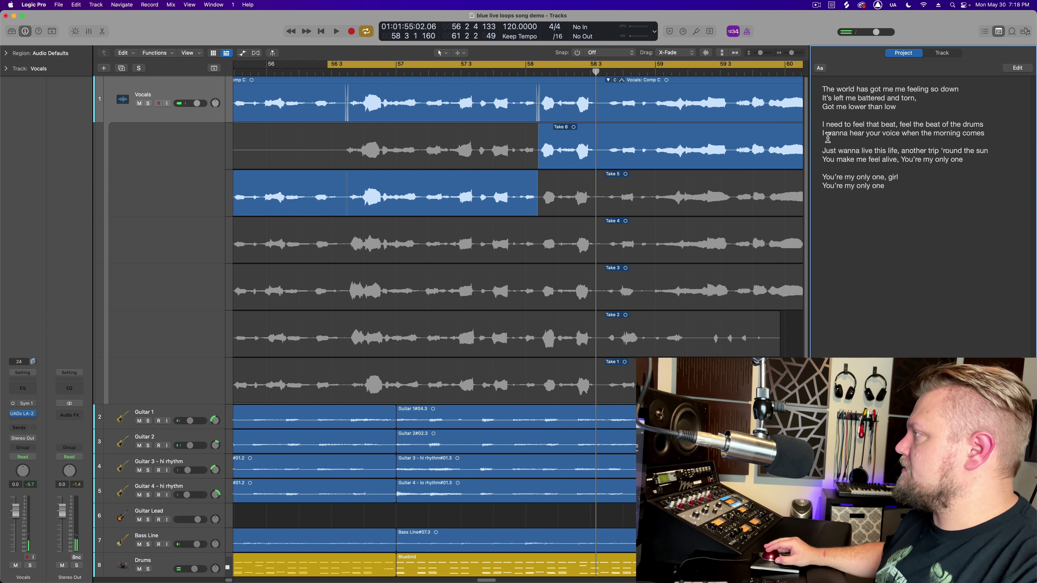
left_click(1000, 34)
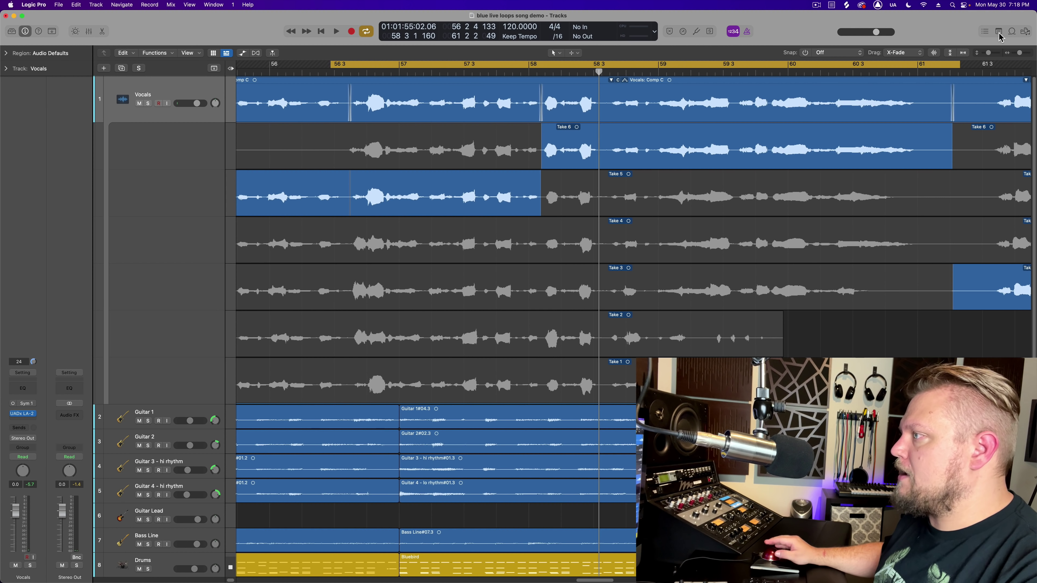
left_click(359, 189)
key("space")
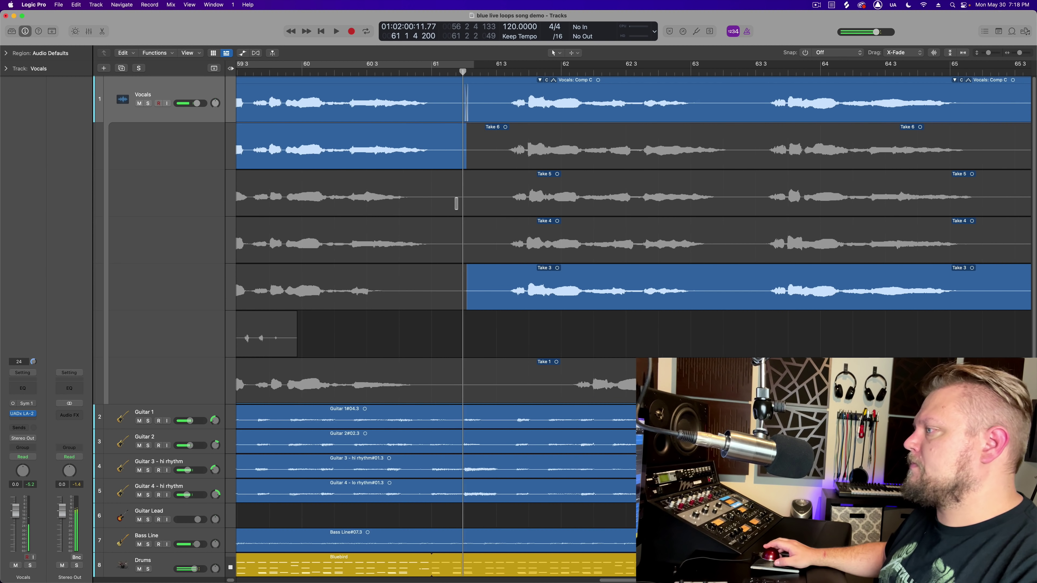
key("space")
Extend Take 6 through the final phrase, set the cycle range to about 61 2 1 to 66 1 3 and play it.
scroll(418, 188, "left", 1)
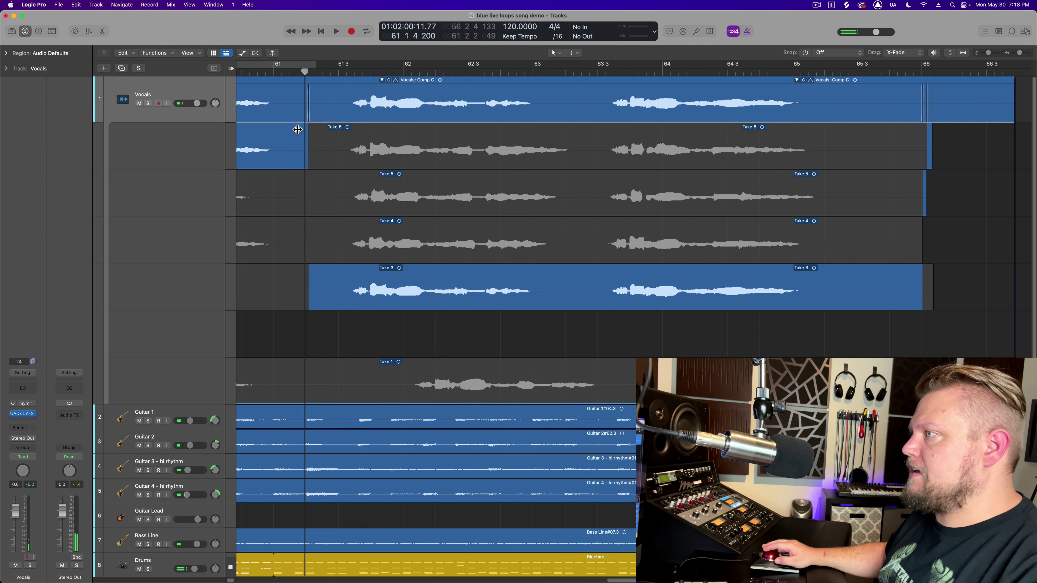
left_click_drag(308, 131, 957, 182)
left_click_drag(308, 62, 937, 121)
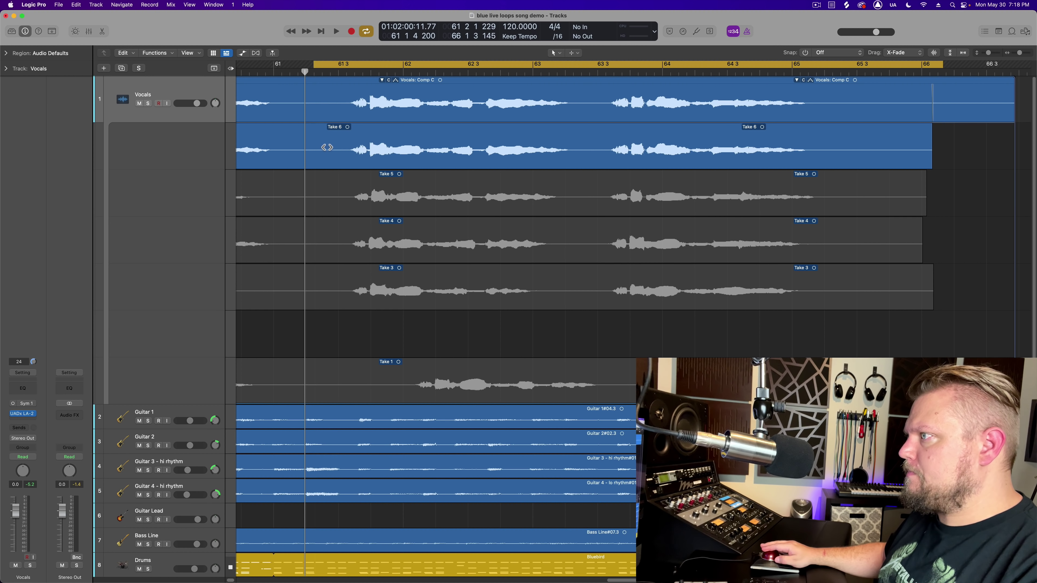
key("space")
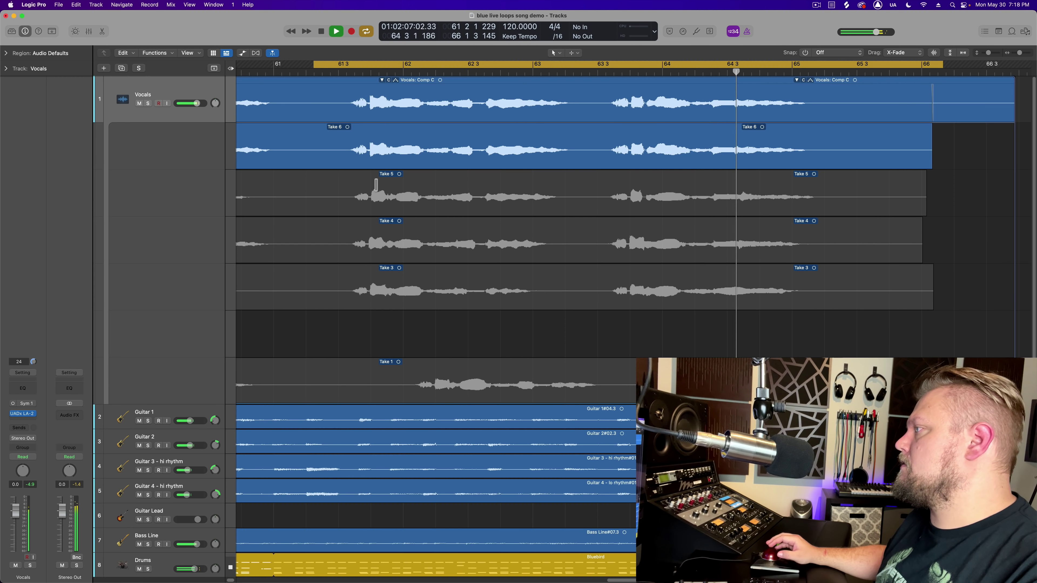
key("space")
Swipe Take 5 into the final phrase from about 61 2 to the take's end, play it, and switch the section to Take 4.
left_click_drag(322, 191, 951, 205)
key("space")
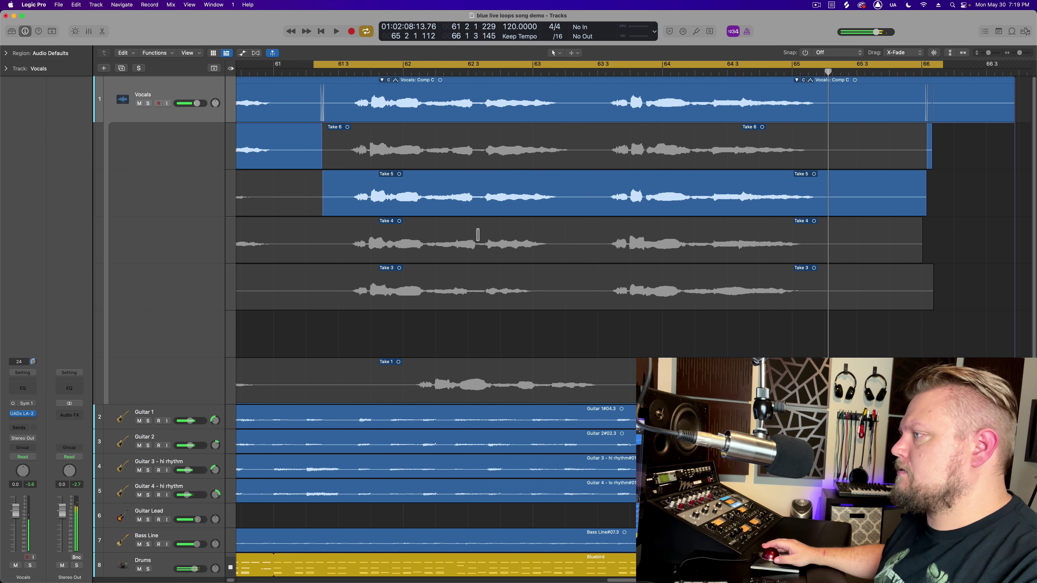
left_click(478, 234)
key("space")
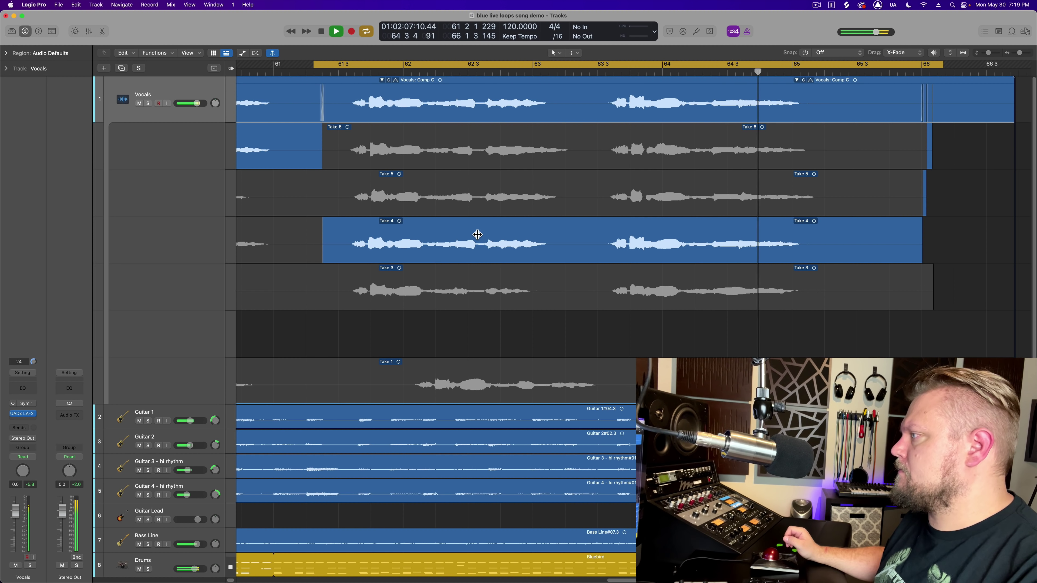
key("space")
key("space")
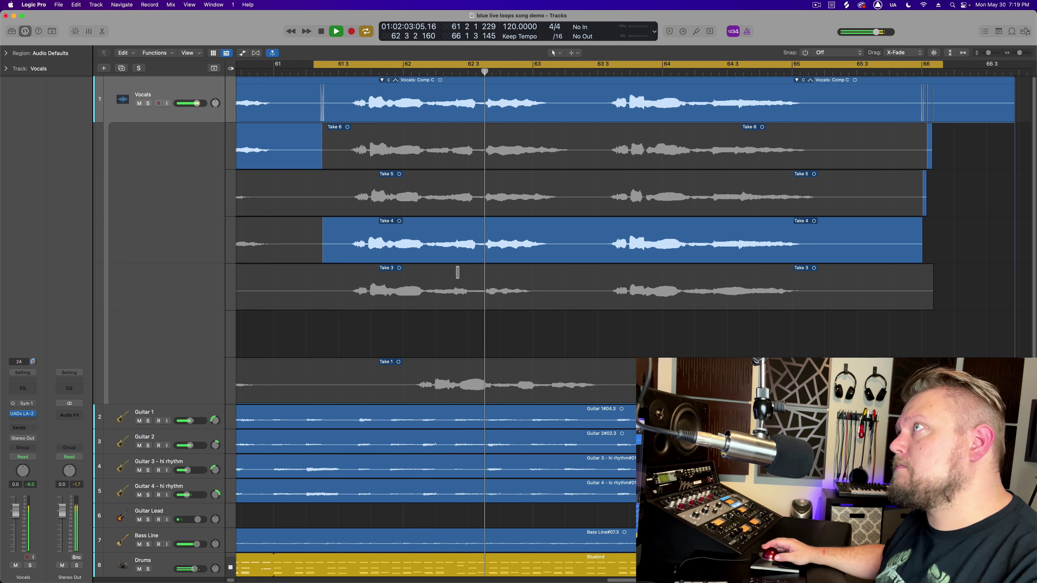
key("space")
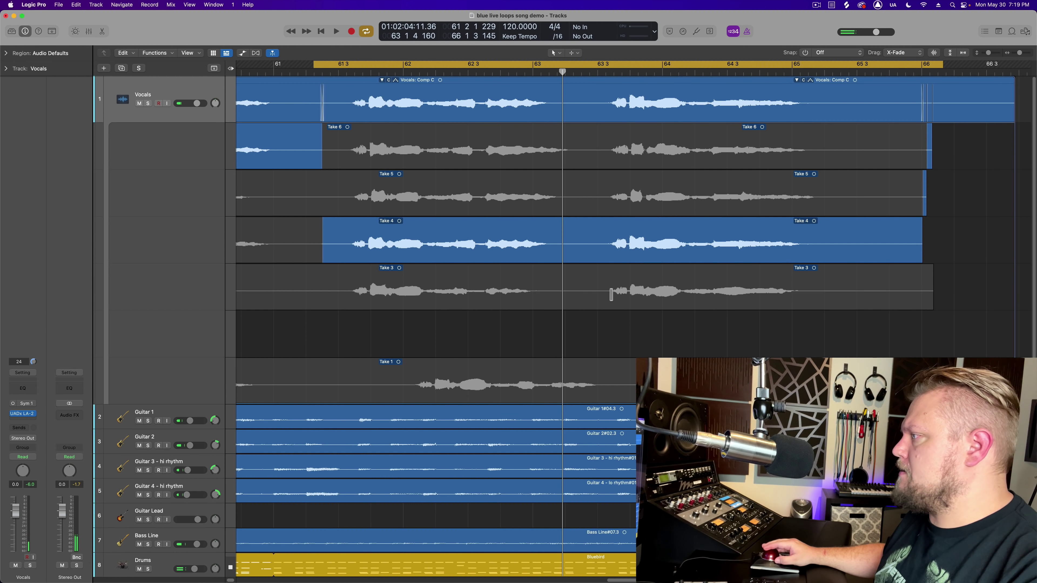
Audition Takes 3, 5 and 6 for the last phrase from about 63 2, cycling from 63 2 3, and choose Take 5.
left_click_drag(588, 294, 969, 299)
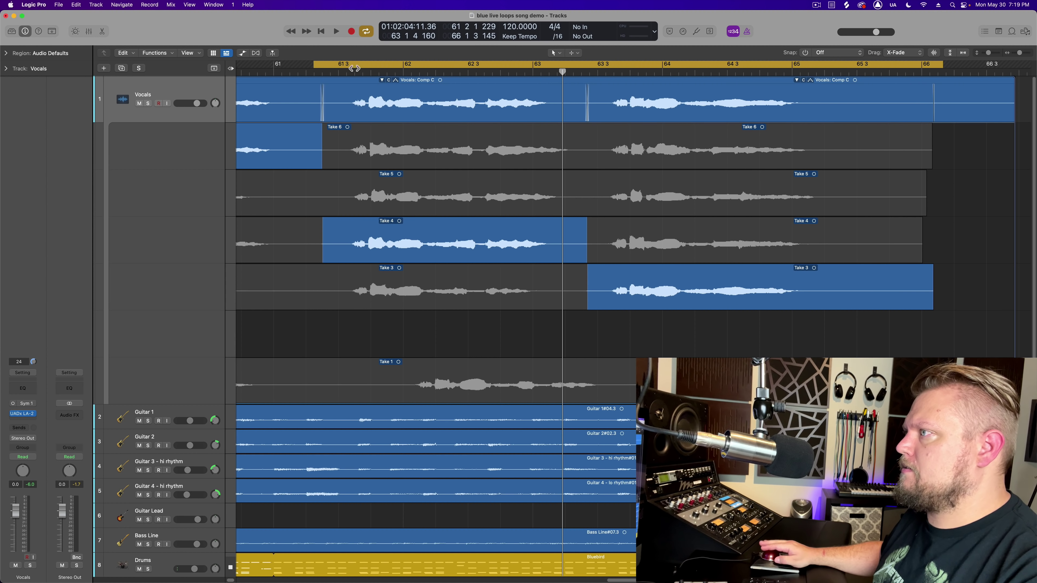
left_click(606, 184)
key("space")
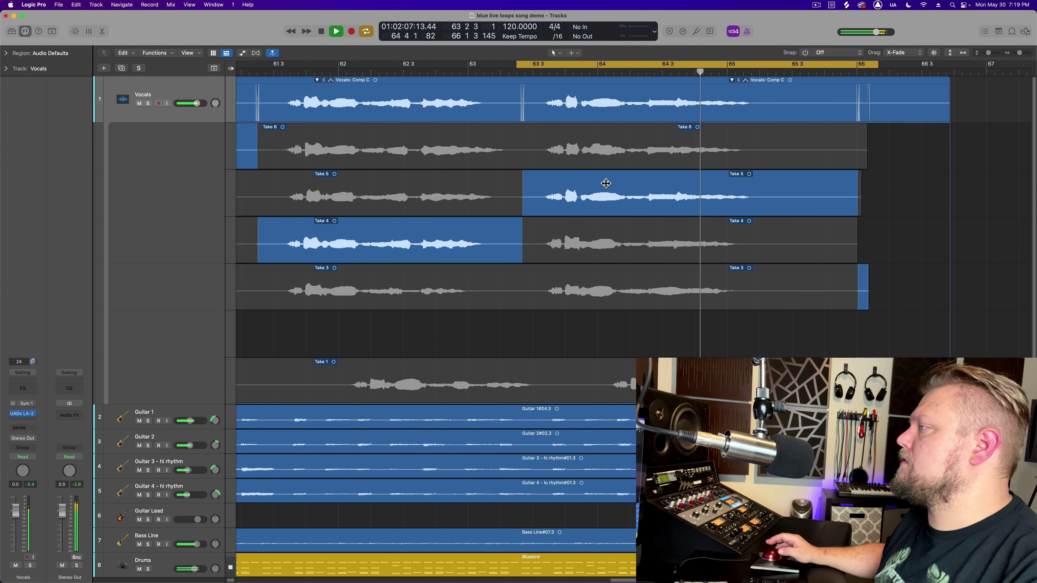
left_click(596, 153)
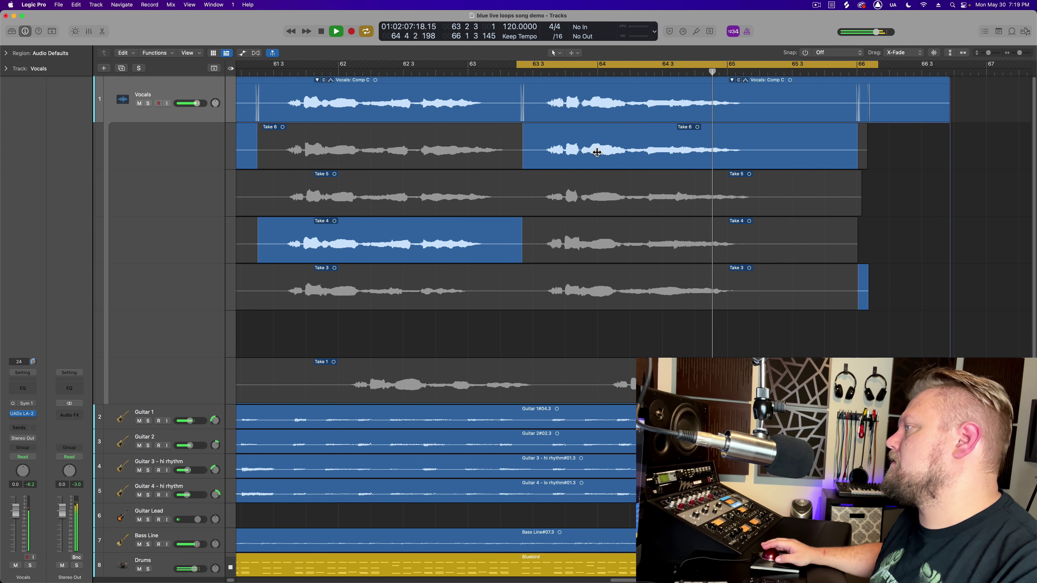
key("space")
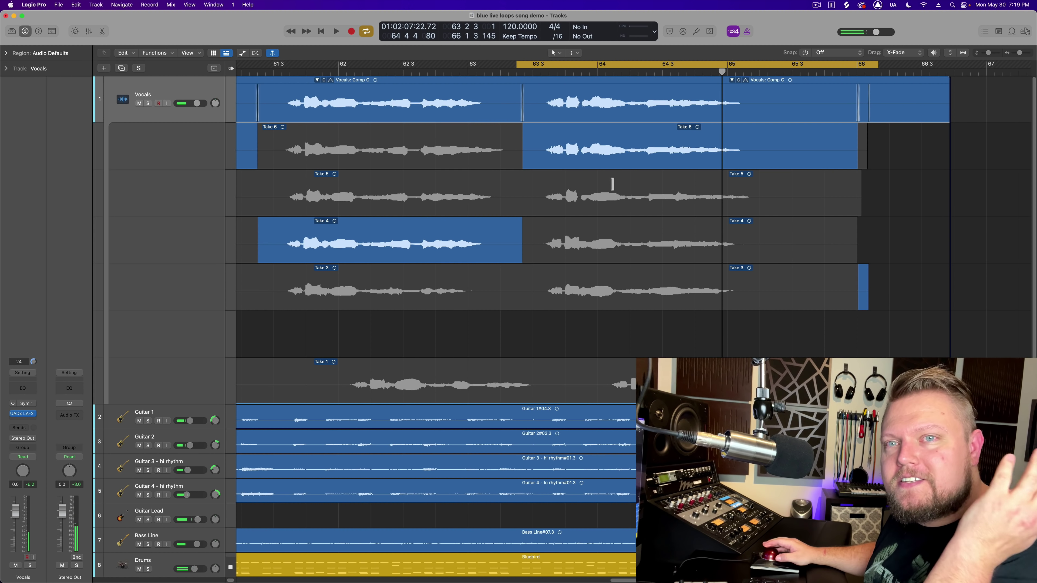
left_click(540, 194)
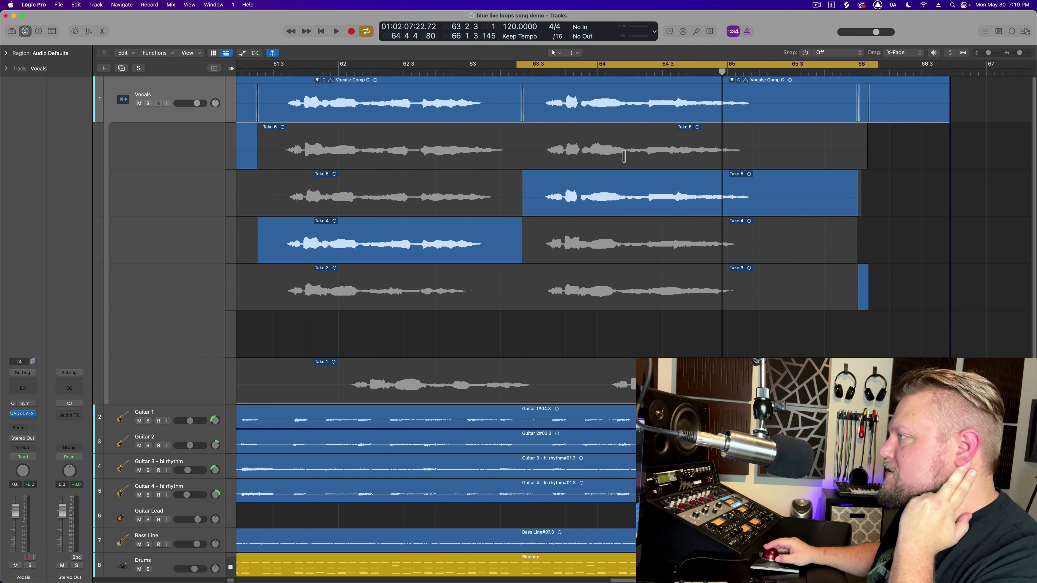
Swipe in Take 6 from just before 64 2 to the take's end, then nudge its boundary with Take 5 slightly later.
left_click_drag(654, 154, 882, 158)
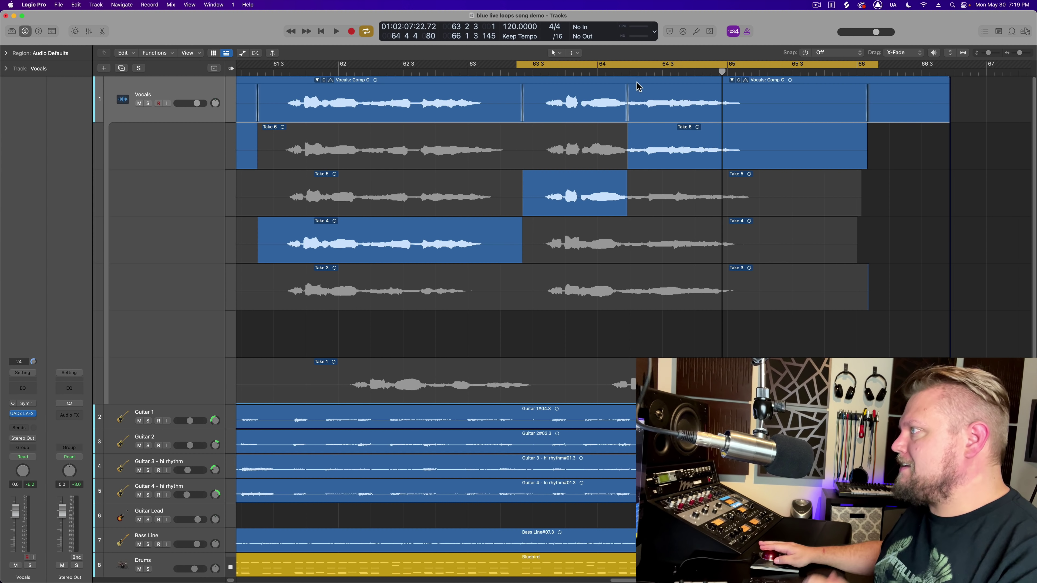
left_click(633, 74)
key("super+Right")
key("super+Right")
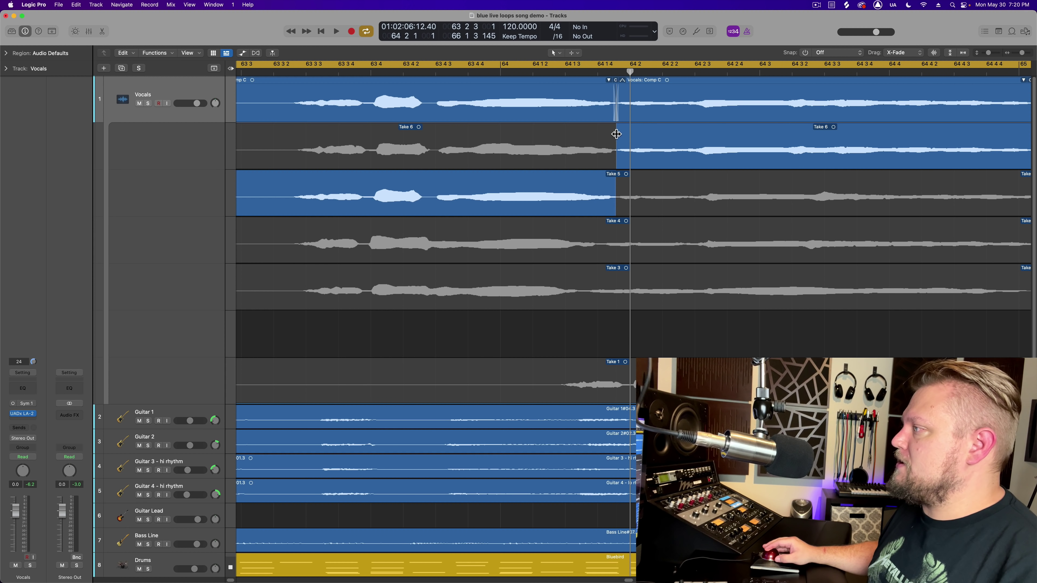
left_click_drag(617, 134, 617, 135)
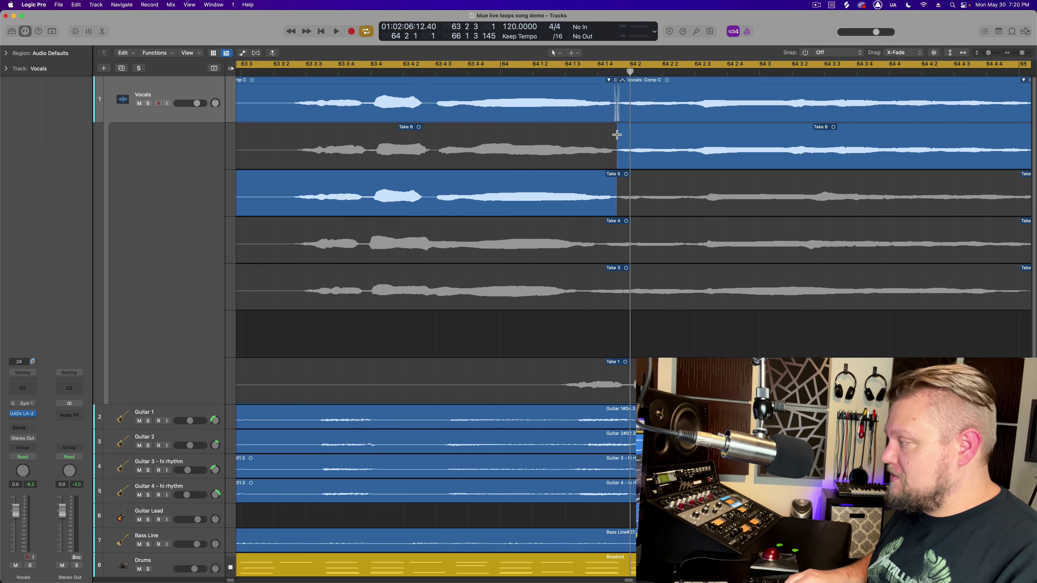
Extend the cycle range's start back to about 61 3 1 and play the comp's last two phrases.
key("super+Left")
key("super+Left")
key("super+Left")
key("super+Left")
key("super+Left")
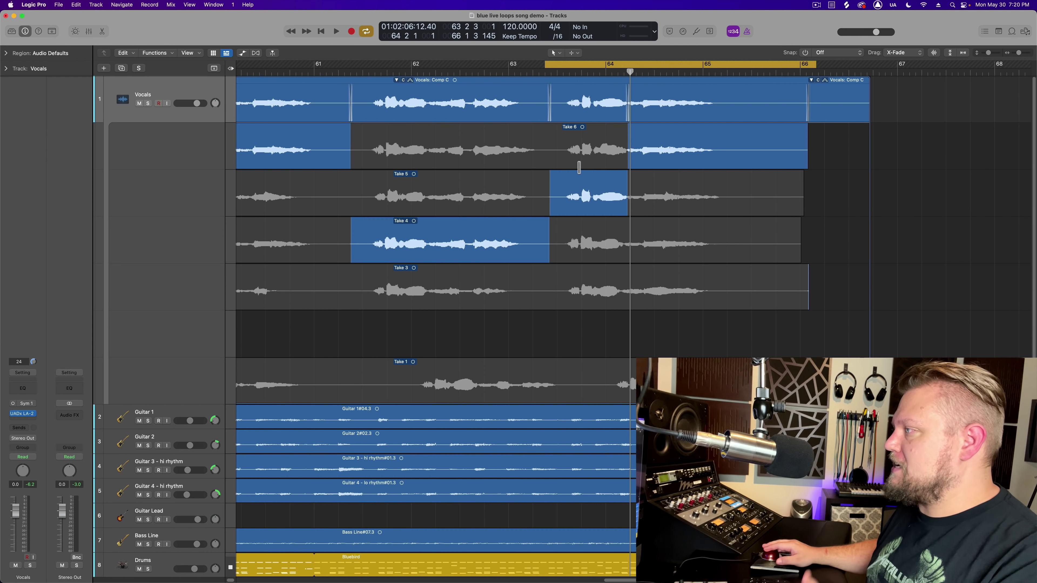
left_click_drag(545, 65, 365, 64)
key("space")
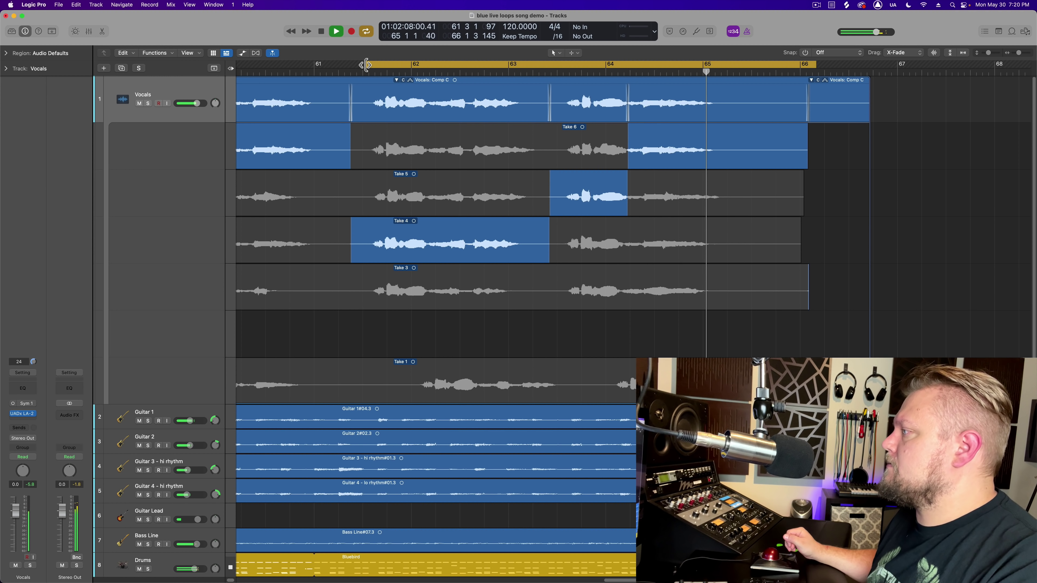
key("space")
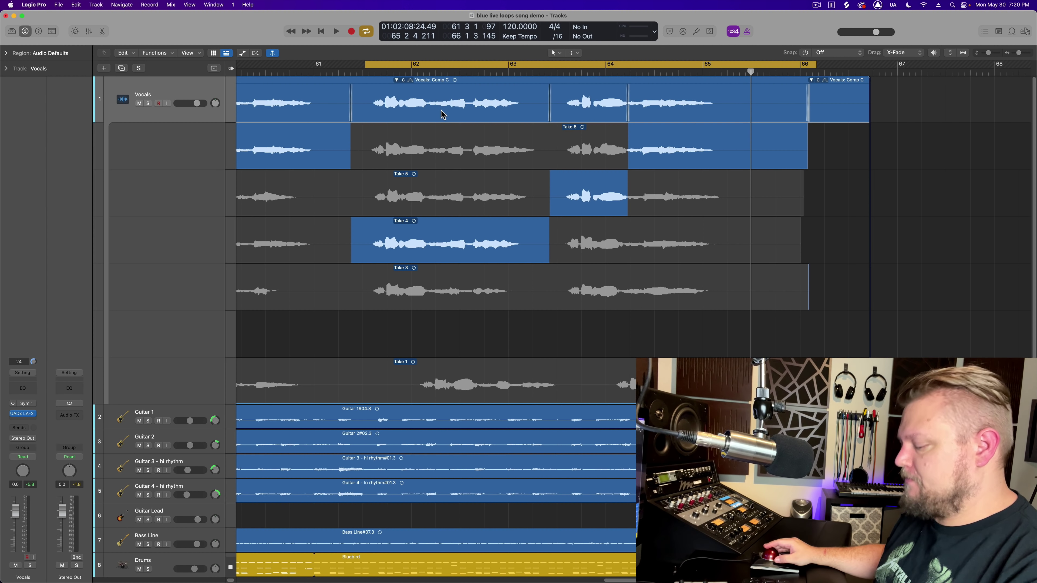
Turn cycling off, collapse the Vocals take folder, and flatten and merge Comp C.
key("c")
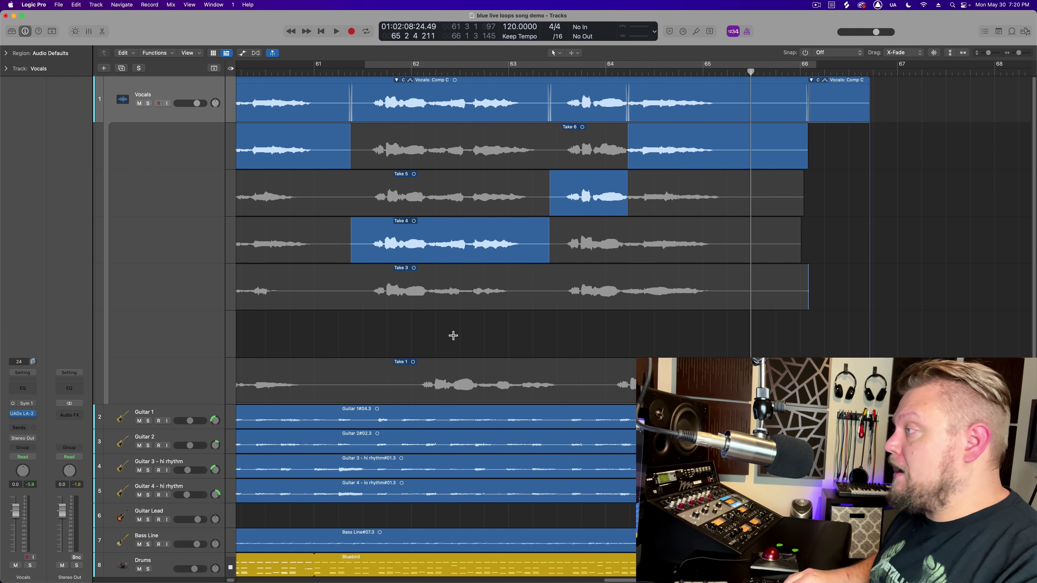
key("super+Left")
key("super+Left")
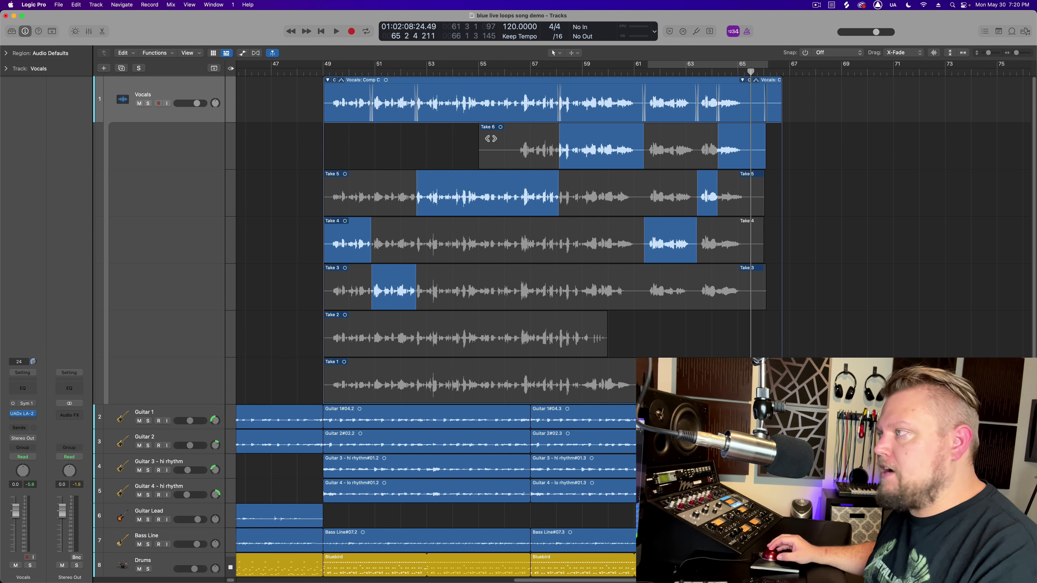
double_click(496, 83)
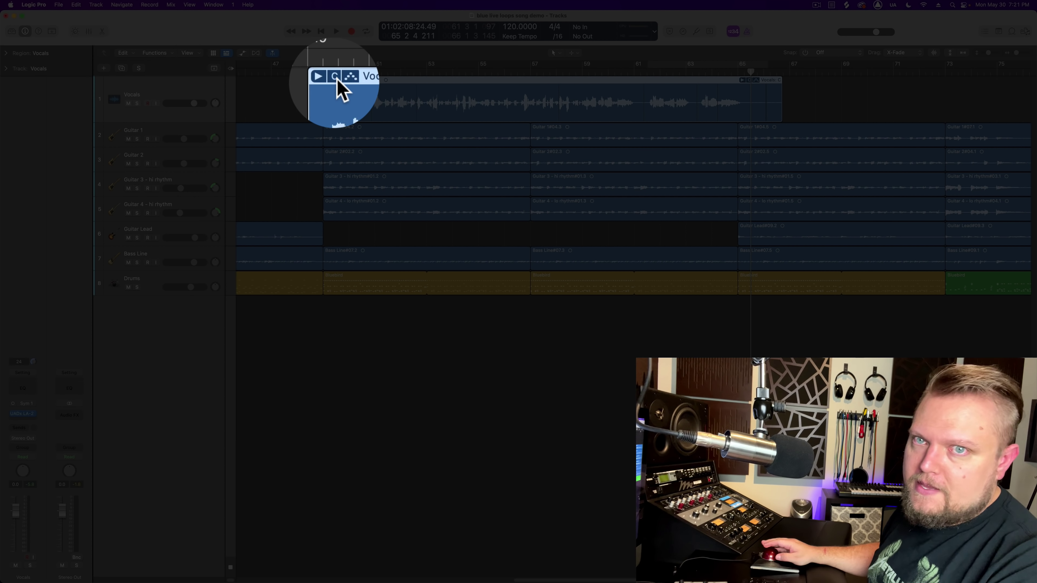
left_click(335, 80)
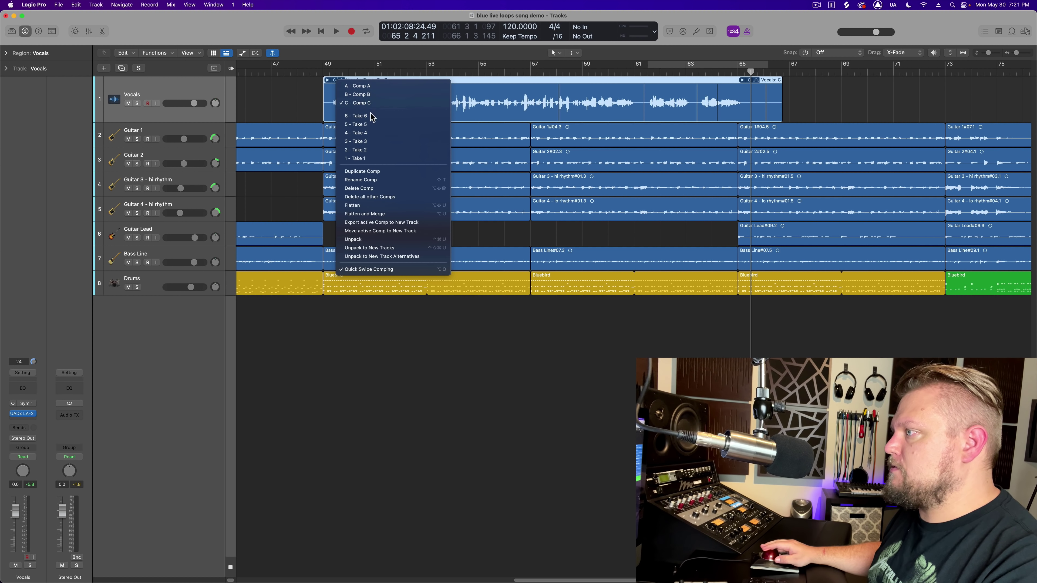
left_click(398, 217)
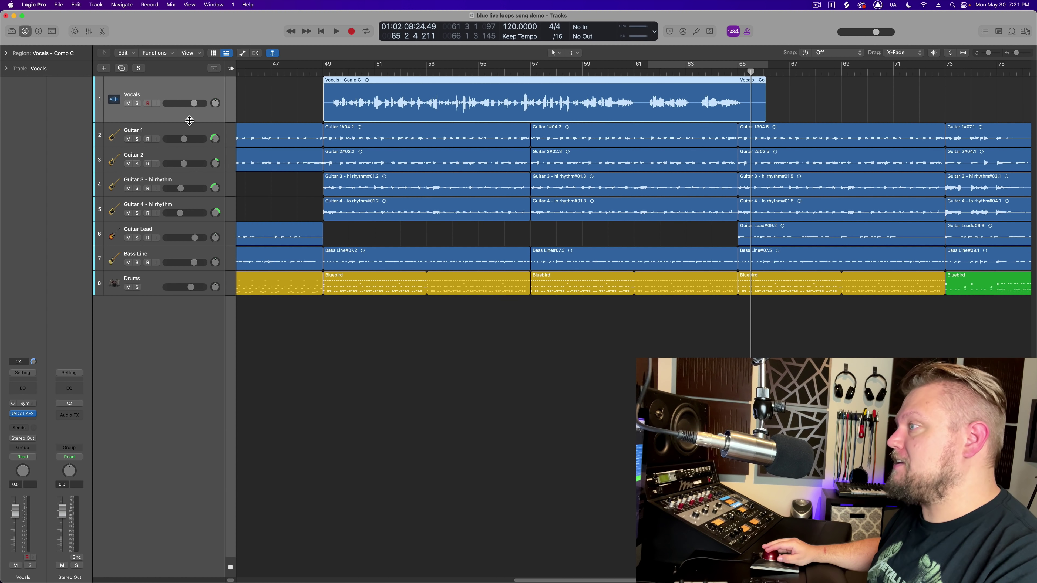
Enlarge the Vocals track's height and trim the merged region's start to just before the first phrase, with a short fade-in.
left_click_drag(189, 121, 192, 232)
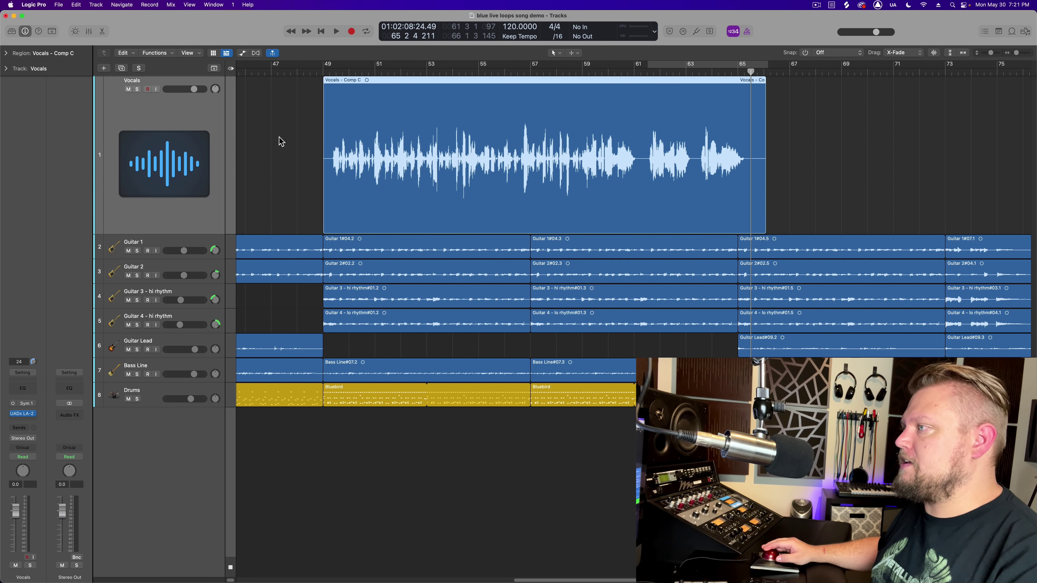
left_click(306, 141)
left_click(329, 74)
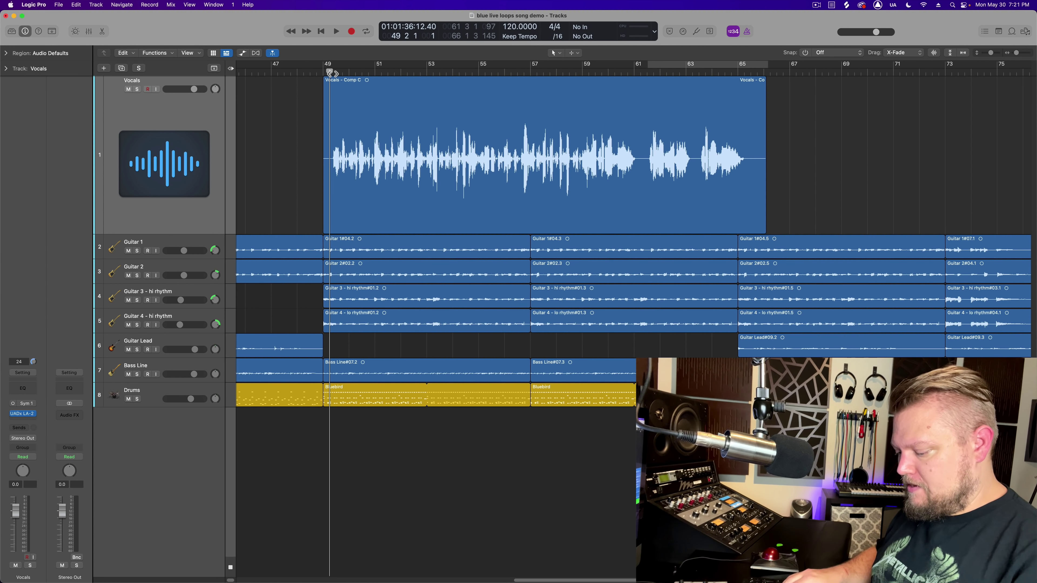
key("super+Right")
key("super+Right")
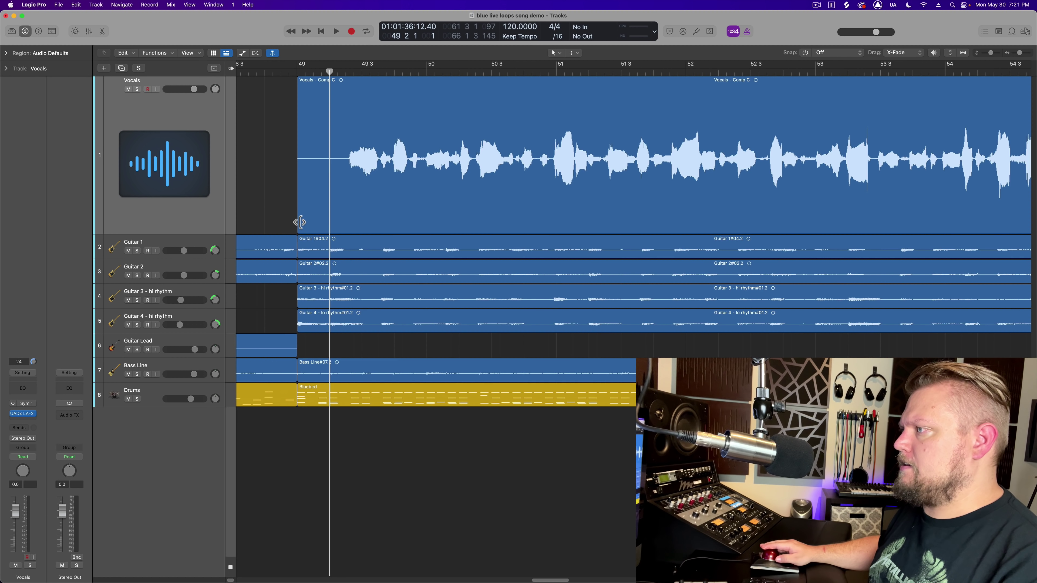
left_click_drag(300, 223, 346, 216)
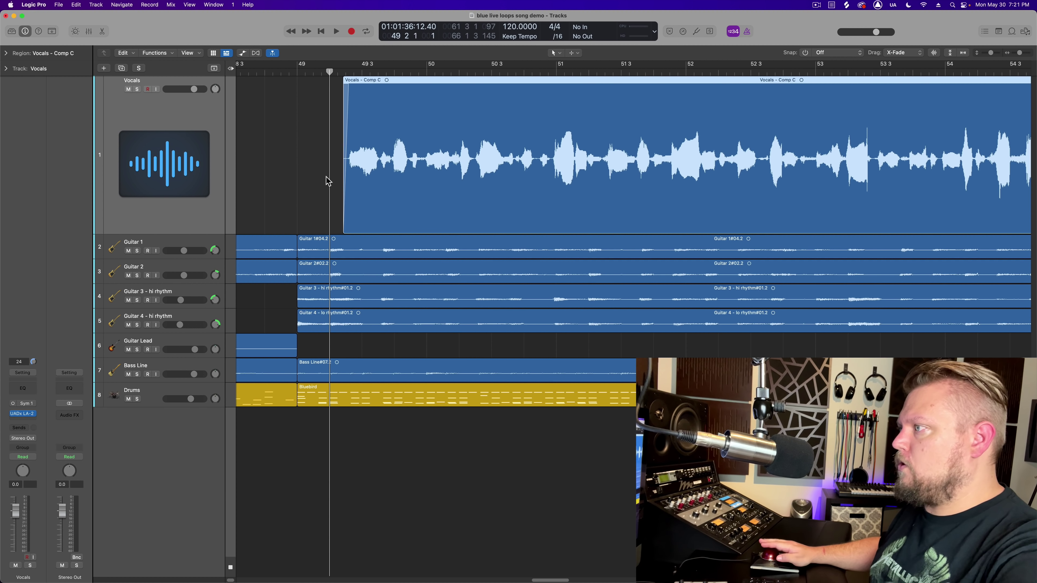
left_click(319, 165)
Cut out the silence between phrases from about 61 1 3 to 61 3, and fade the neighbouring regions' edges.
scroll(319, 166, "right", 15)
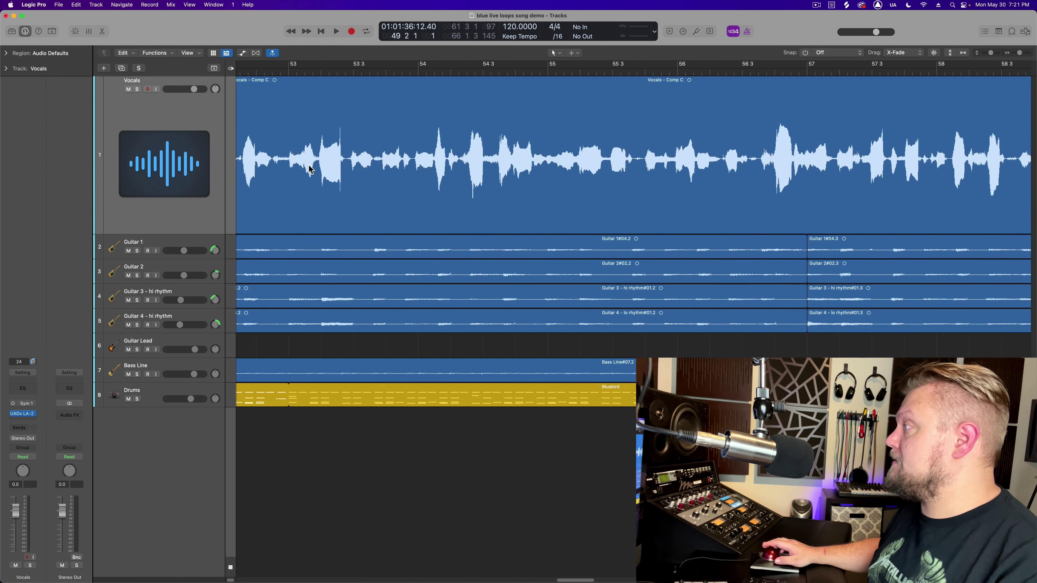
scroll(672, 247, "right", 6)
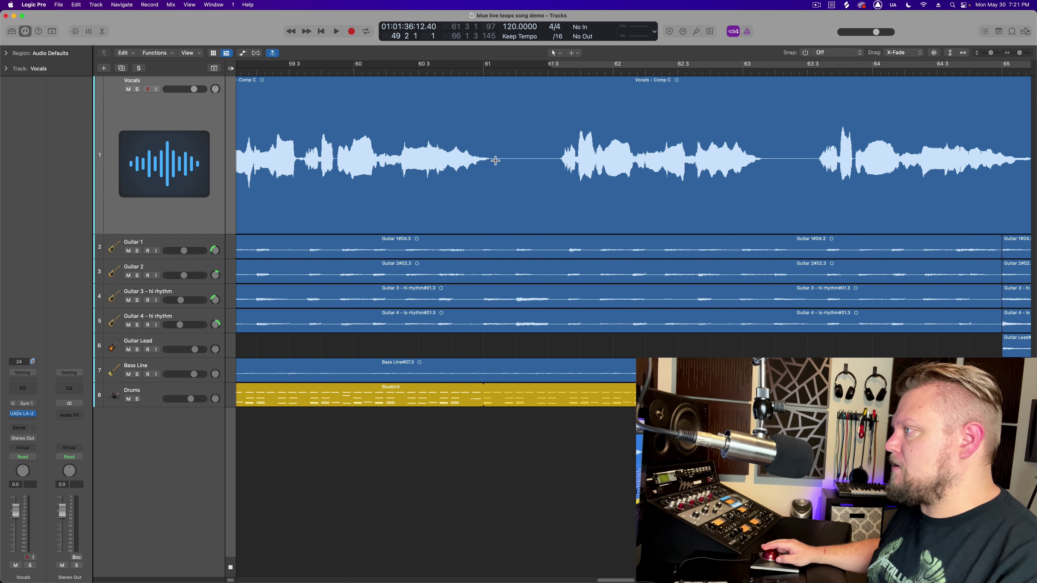
left_click_drag(500, 160, 554, 181)
left_click(544, 190)
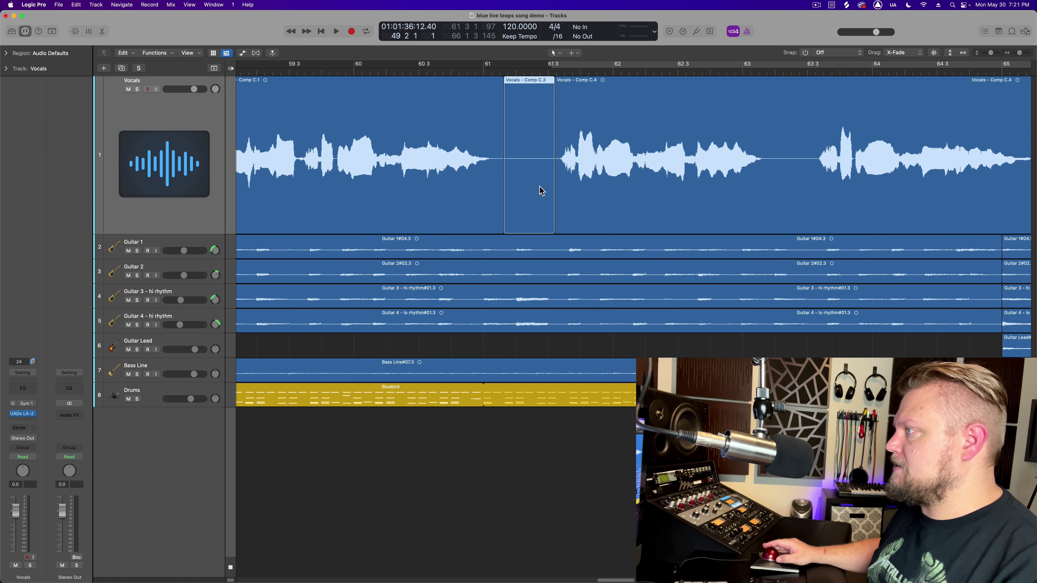
key("Delete")
left_click_drag(494, 165, 549, 172)
left_click(557, 170)
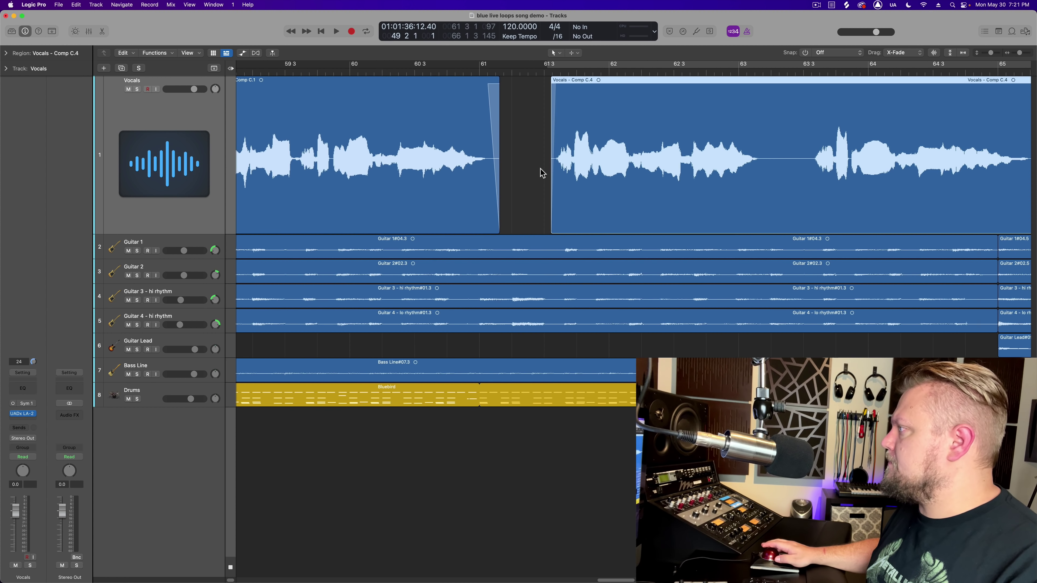
scroll(547, 170, "right", 3)
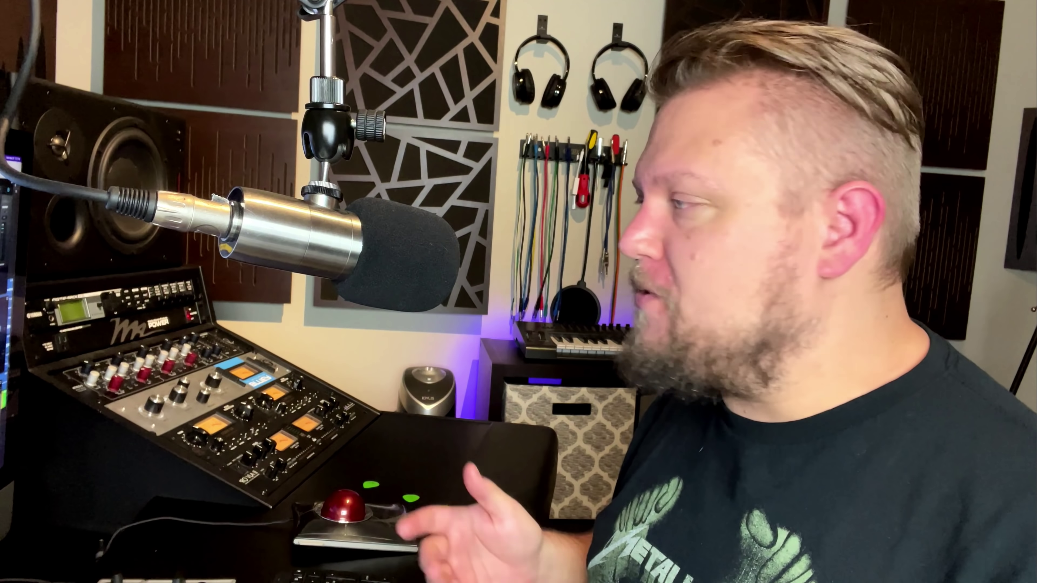